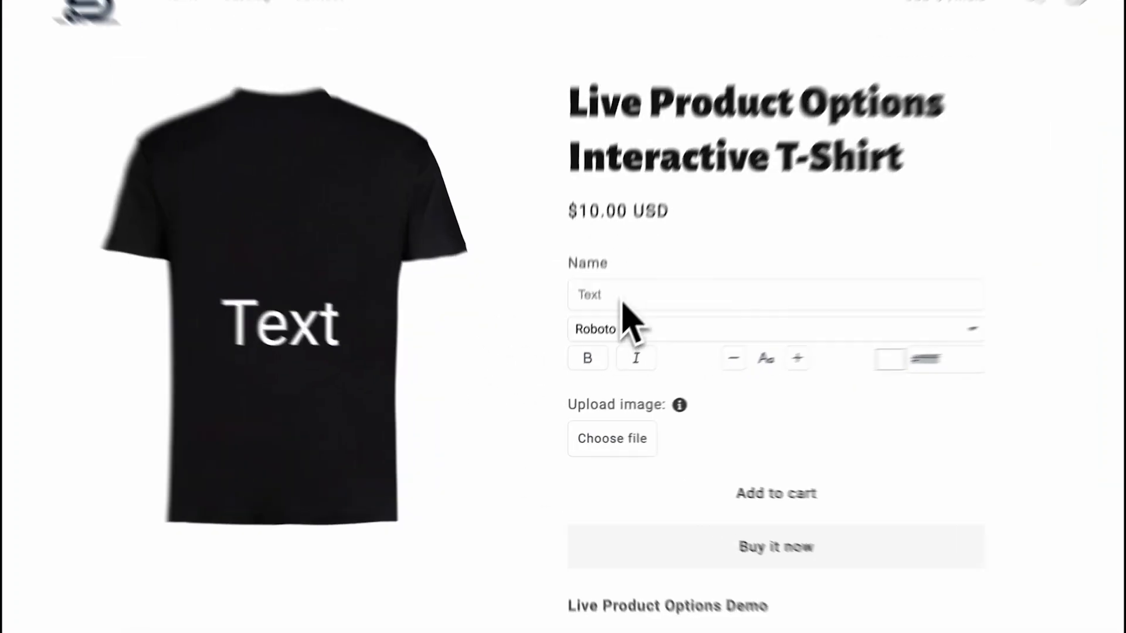
- Enter 'Glitch' as the shirt name and set its font to Rock Salt
{"action": "left_click", "coordinate": [578, 348]}
{"action": "type", "text": "Gl"}
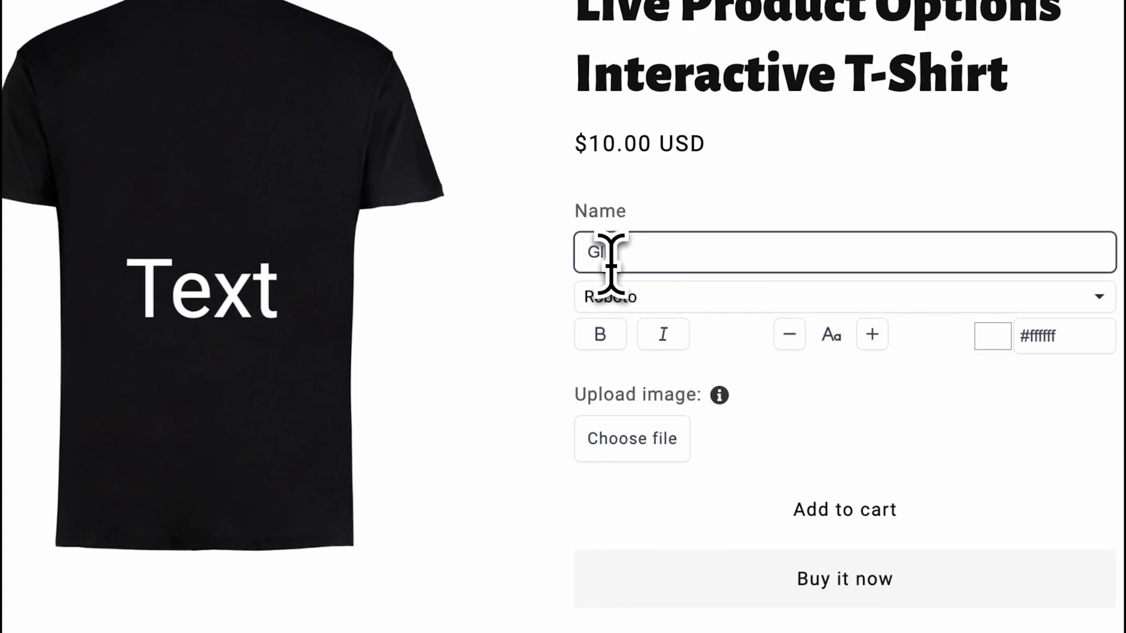
{"action": "type", "text": "itch"}
{"action": "left_click", "coordinate": [630, 296]}
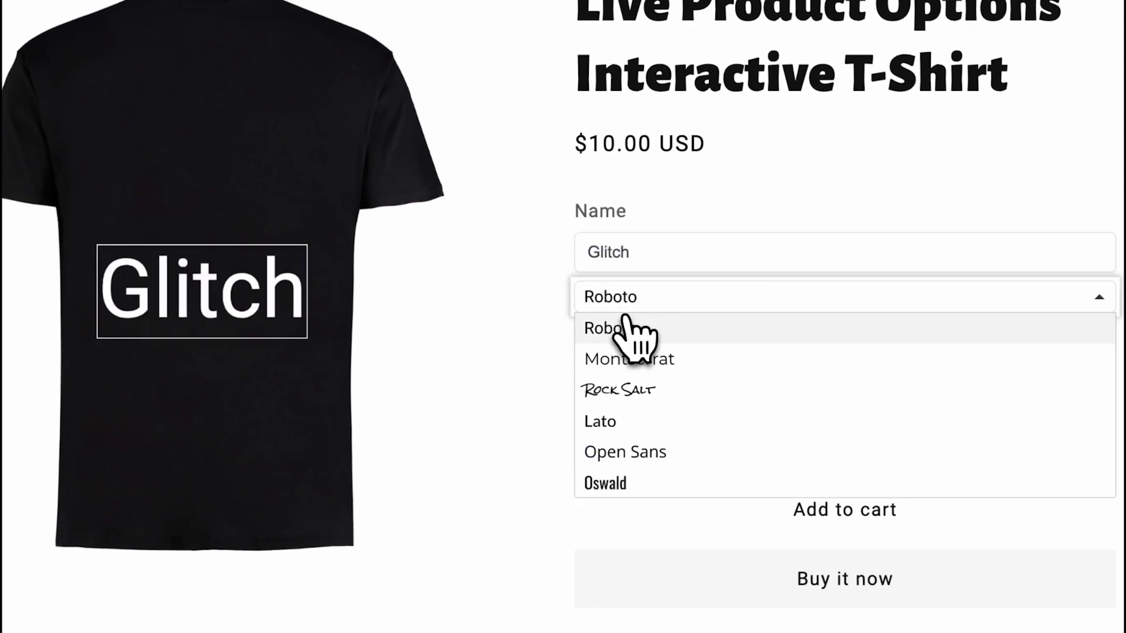
{"action": "left_click", "coordinate": [639, 388]}
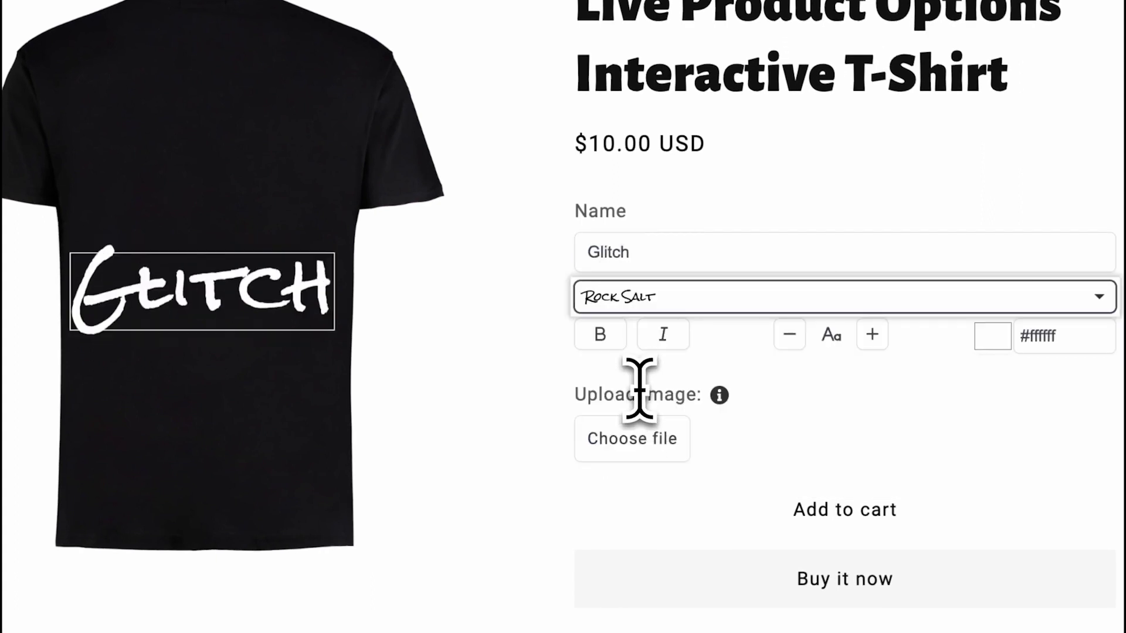
- Shrink the Glitch text two sizes, move it onto the chest, and start choosing an upload image
{"action": "left_click", "coordinate": [790, 343]}
{"action": "left_click", "coordinate": [791, 343]}
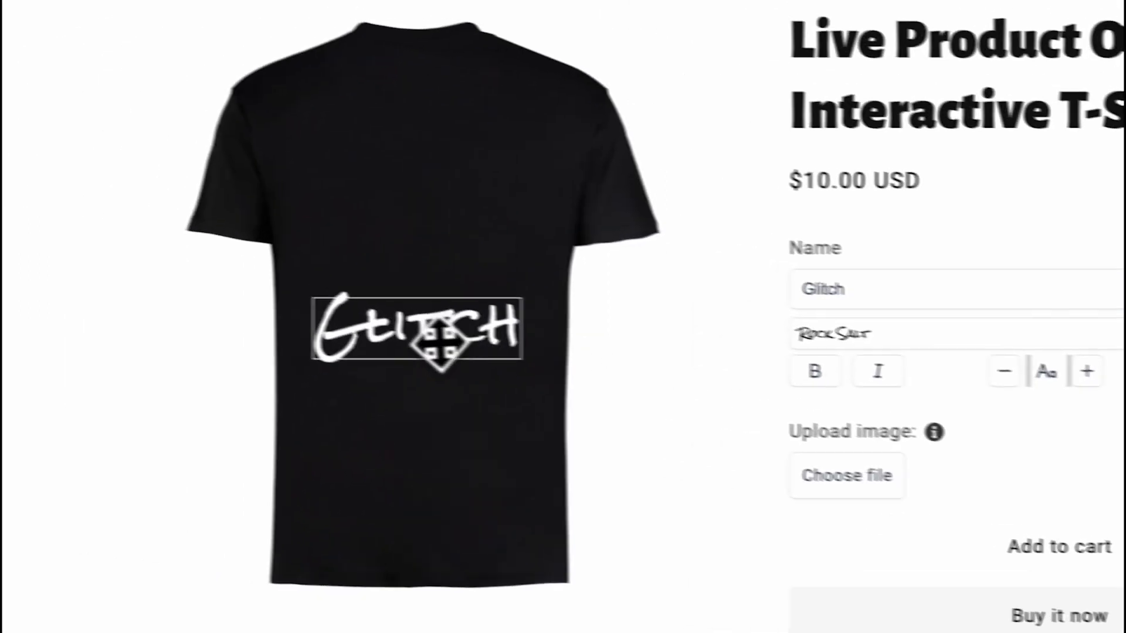
{"action": "left_click_drag", "start_coordinate": [441, 350], "coordinate": [438, 213]}
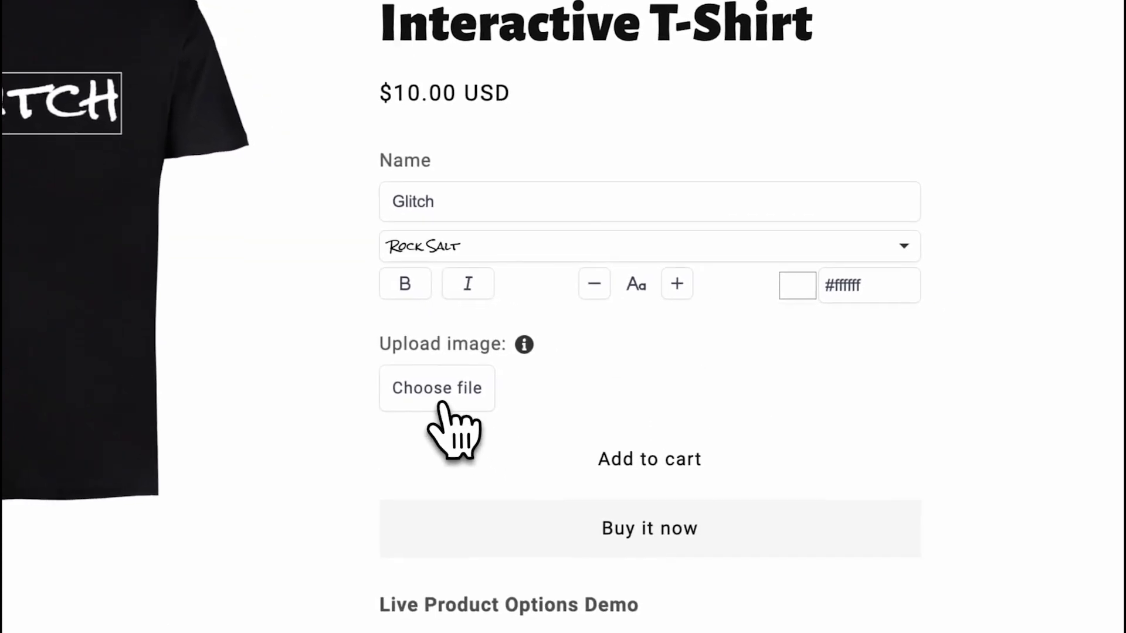
{"action": "left_click", "coordinate": [783, 459]}
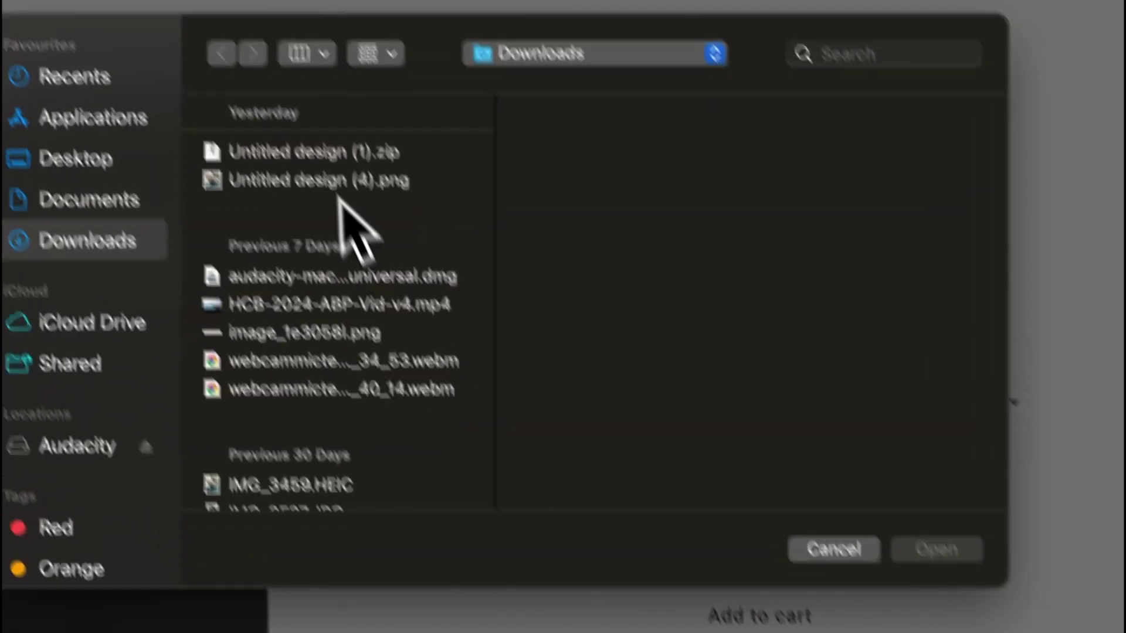
- Upload Untitled design (4).png, shrink it, and place it just below the Glitch text
{"action": "left_click", "coordinate": [328, 182]}
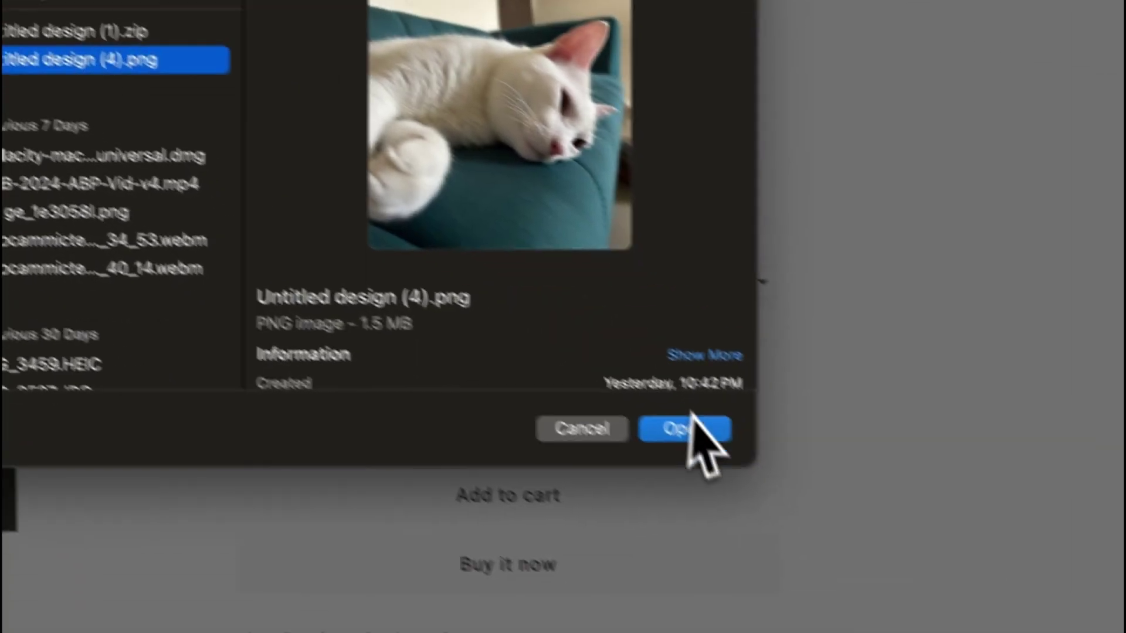
{"action": "left_click", "coordinate": [936, 550]}
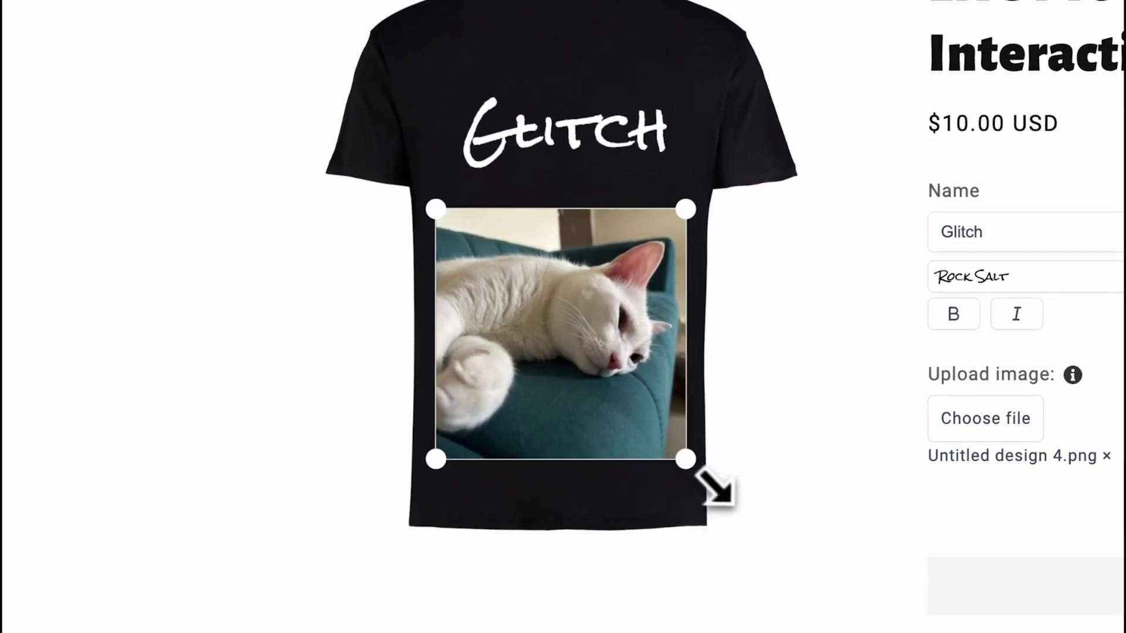
{"action": "left_click_drag", "start_coordinate": [714, 487], "coordinate": [623, 397]}
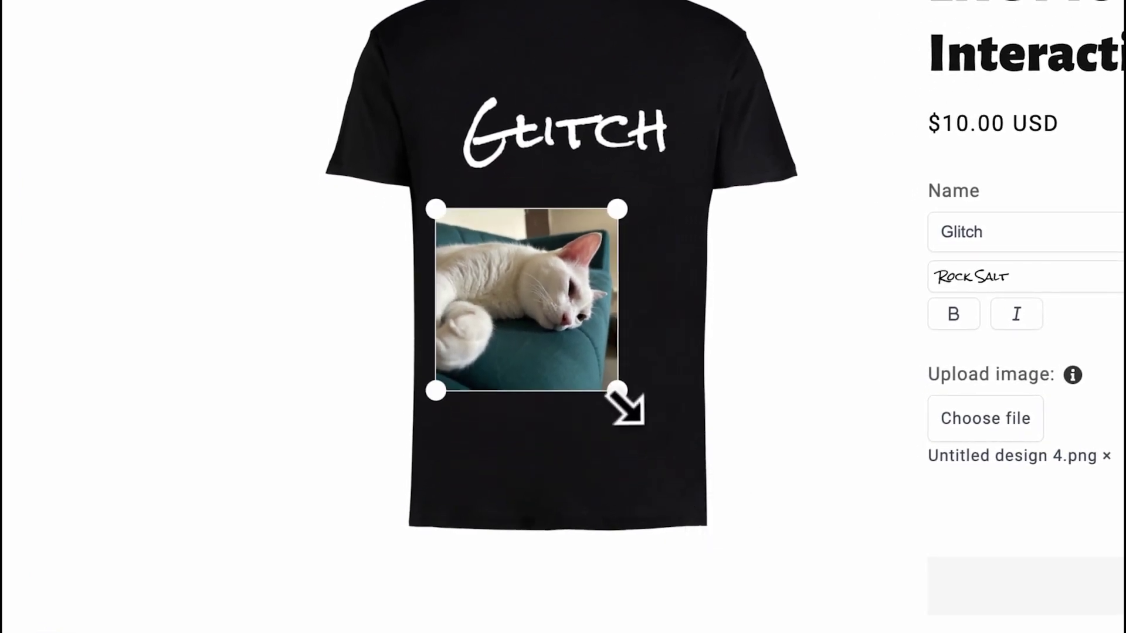
{"action": "left_click_drag", "start_coordinate": [493, 310], "coordinate": [541, 388]}
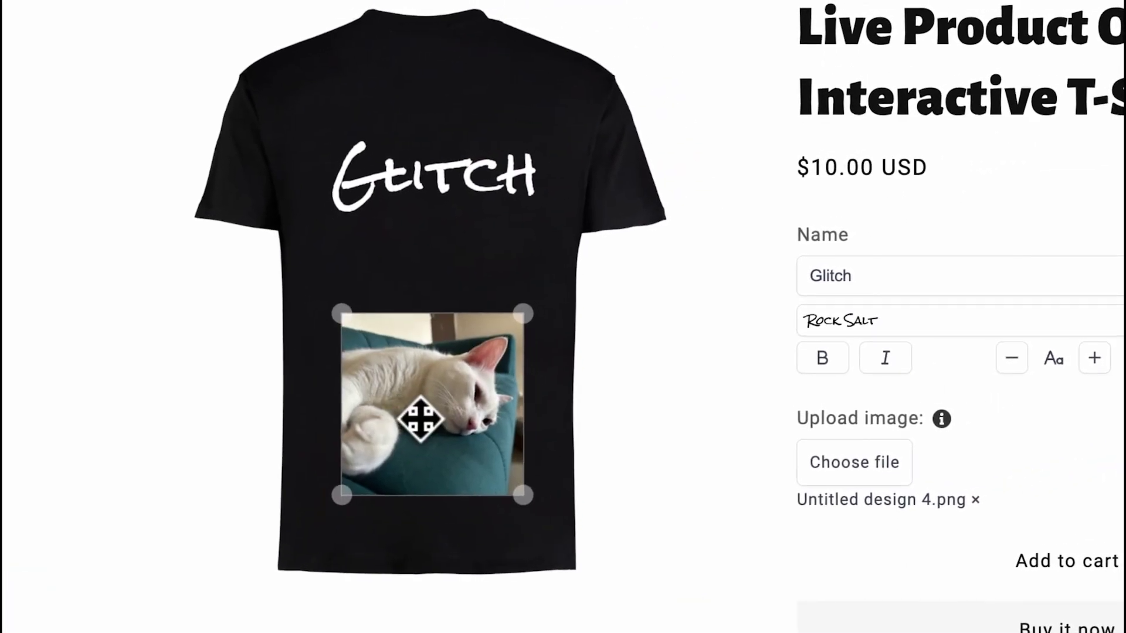
{"action": "left_click_drag", "start_coordinate": [419, 419], "coordinate": [421, 416]}
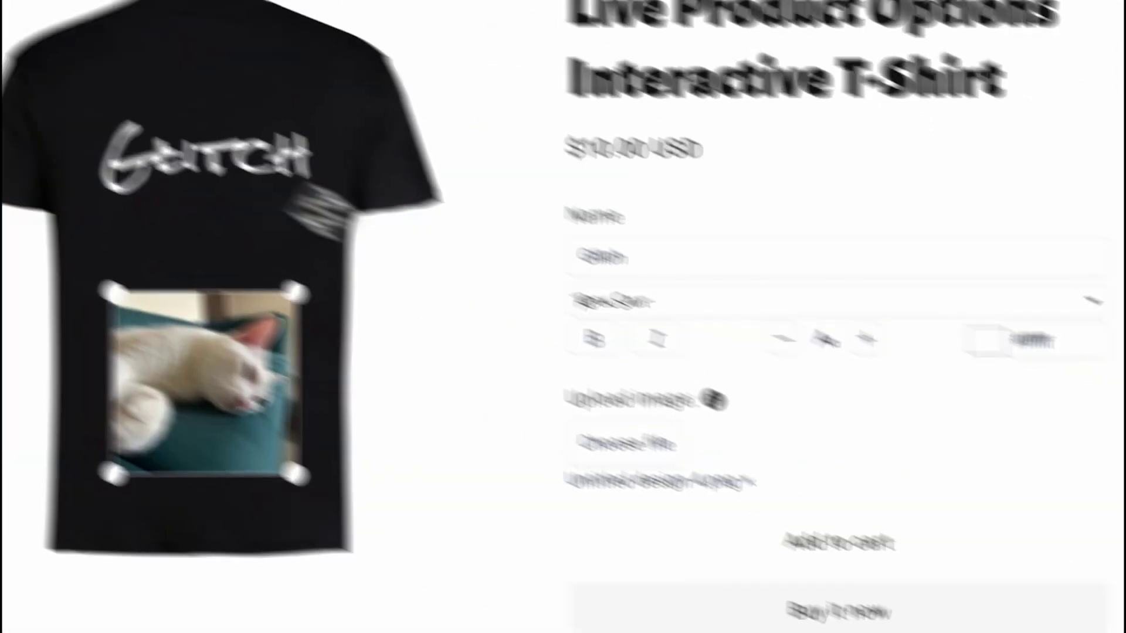
- Eyedrop the teal couch colour #3d6873 from the cat photo for the Glitch text
{"action": "left_click", "coordinate": [397, 178]}
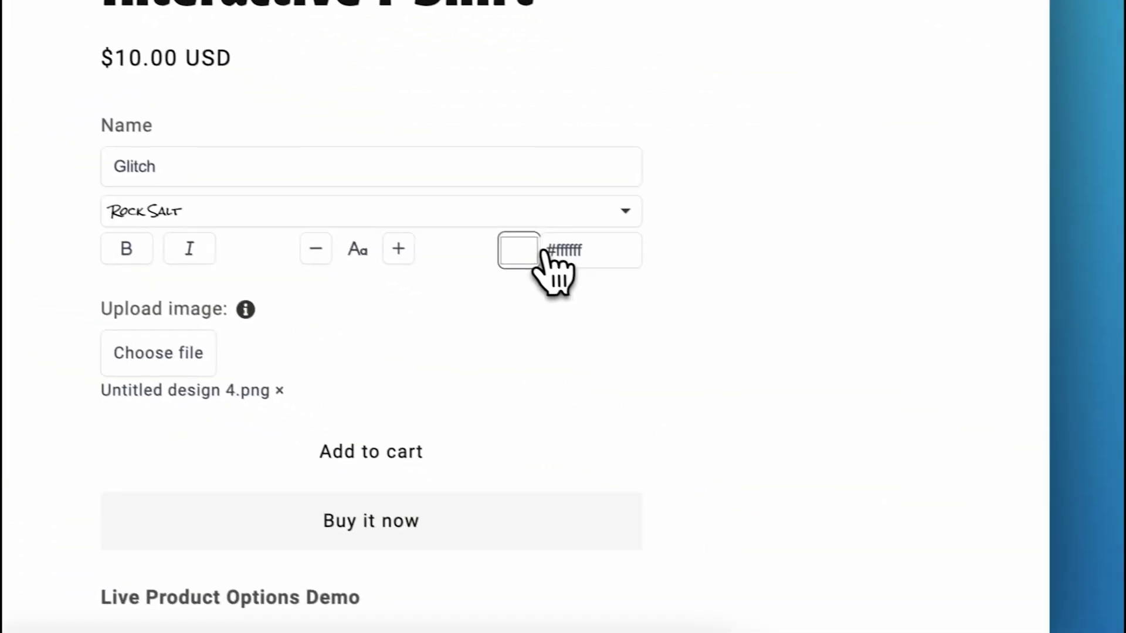
{"action": "left_click", "coordinate": [510, 246]}
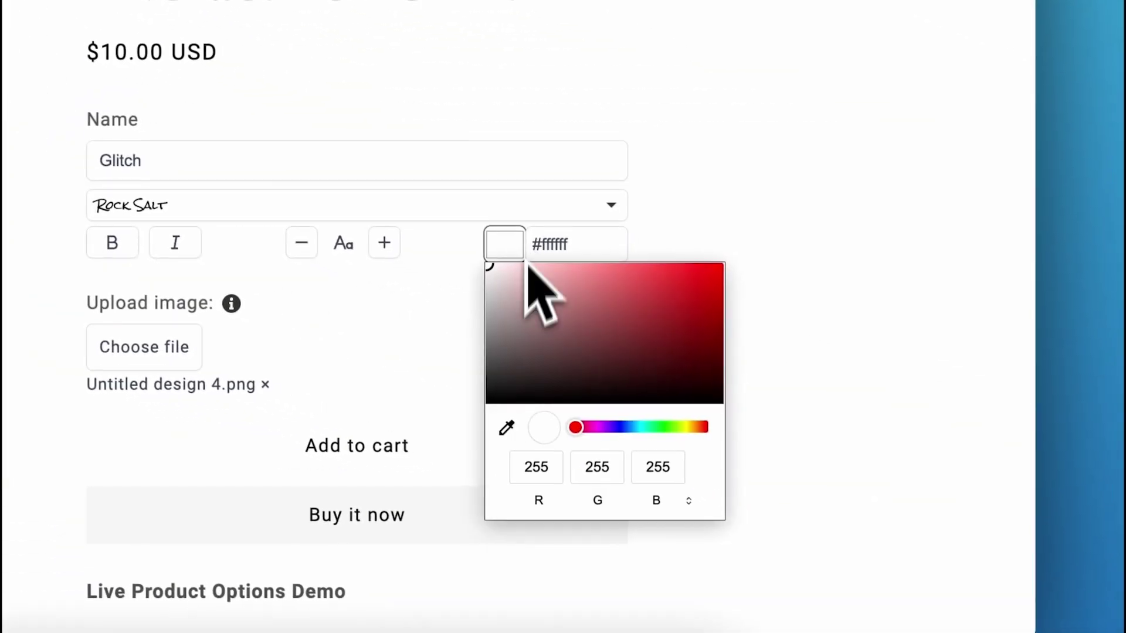
{"action": "left_click", "coordinate": [506, 428]}
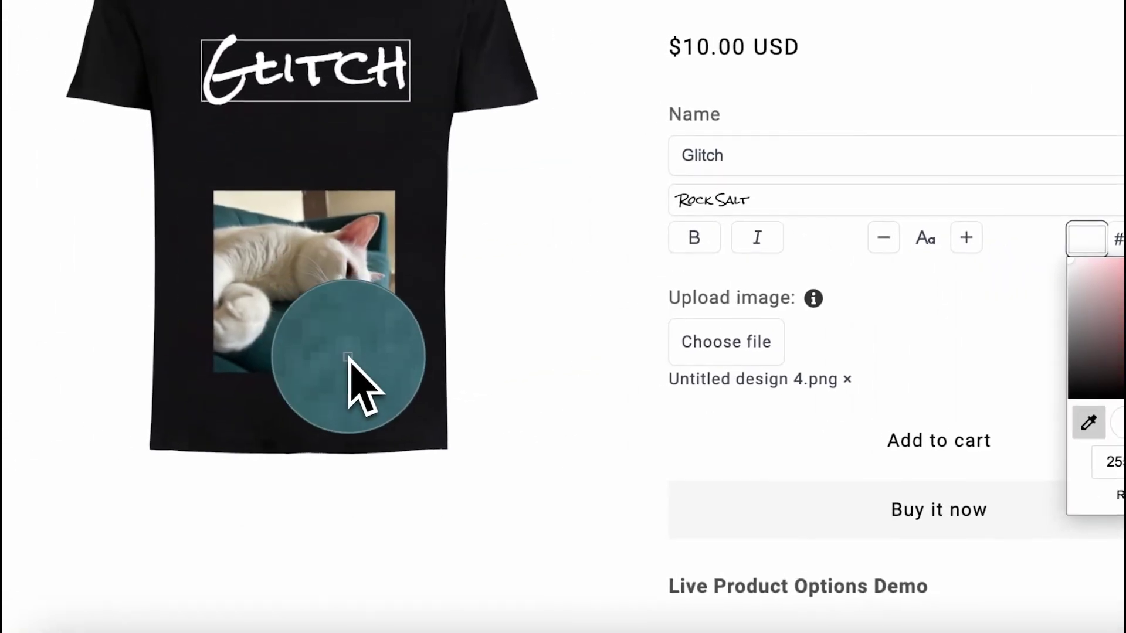
{"action": "left_click", "coordinate": [346, 358]}
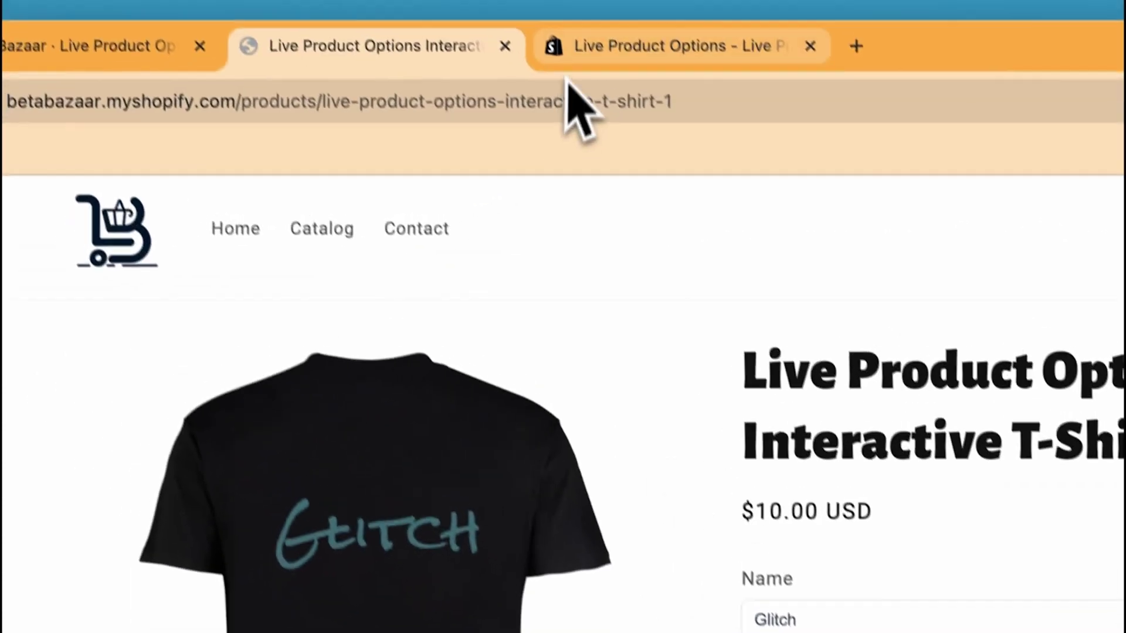
- Move between the app store, storefront and admin tabs, ending in the Shopify admin
{"action": "left_click", "coordinate": [583, 45]}
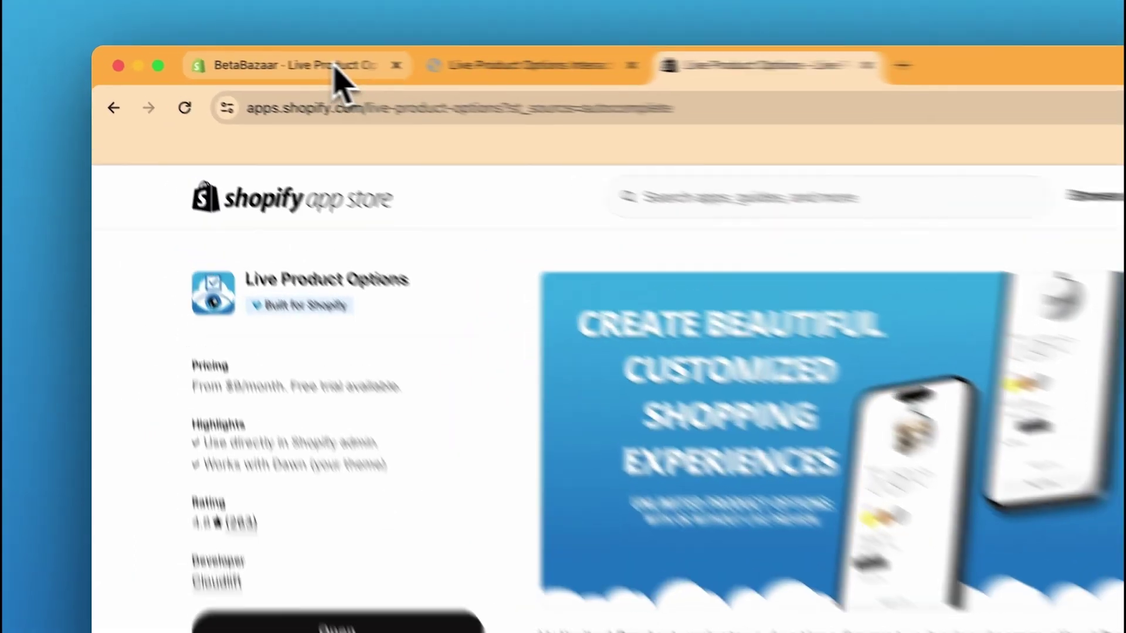
{"action": "left_click", "coordinate": [249, 58]}
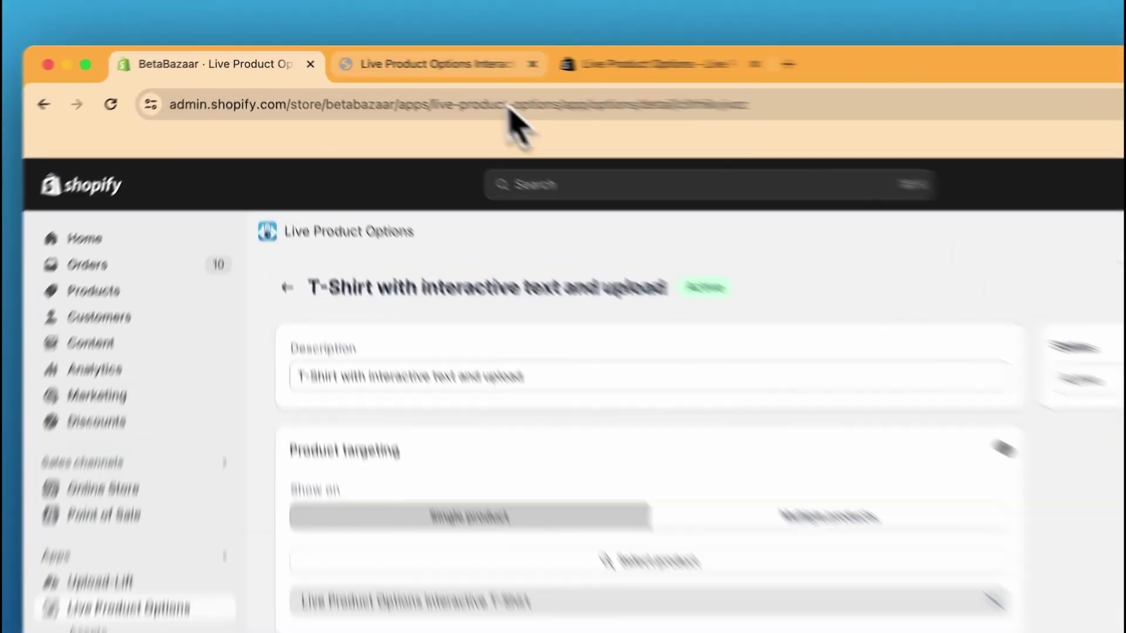
{"action": "left_click", "coordinate": [375, 57]}
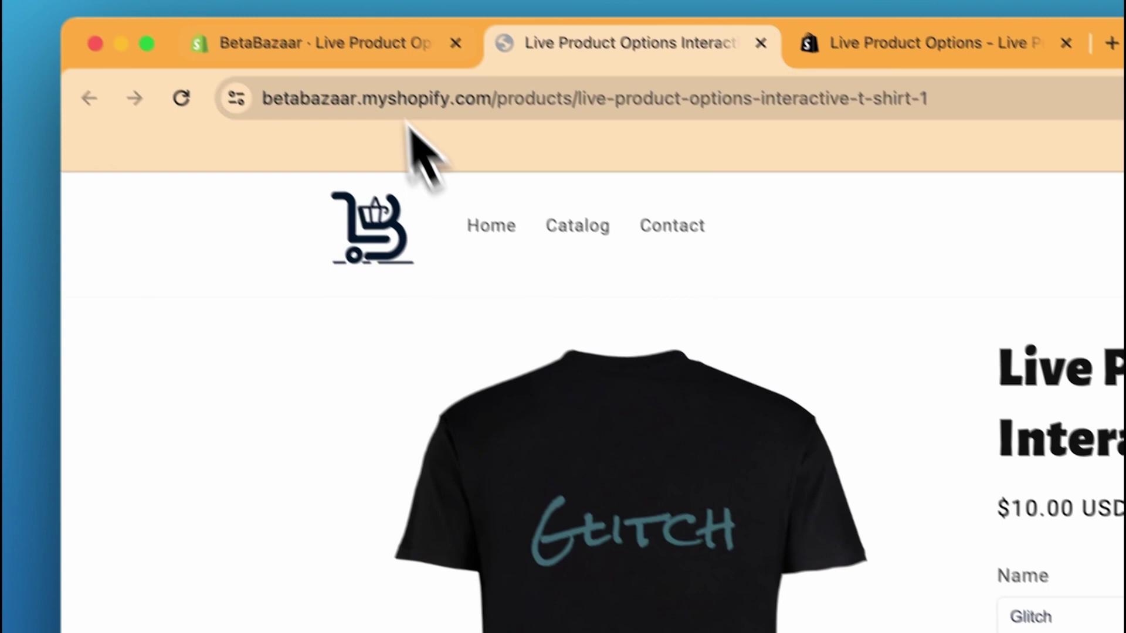
{"action": "left_click", "coordinate": [232, 8]}
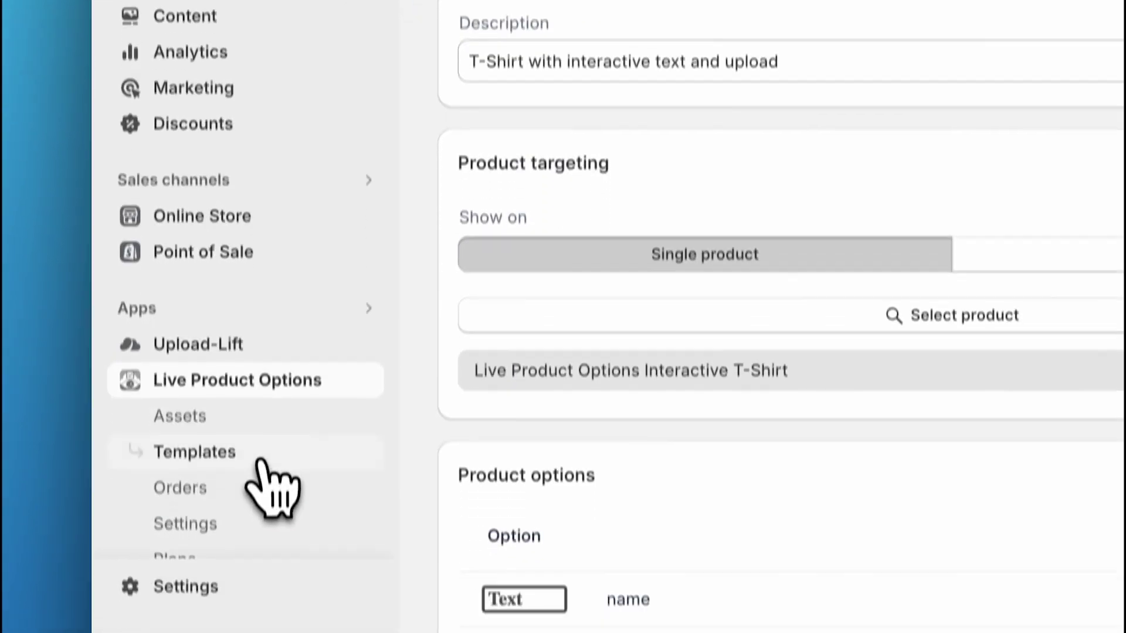
- Browse the Live Product Options Templates, then go to its product option sets list
{"action": "left_click", "coordinate": [255, 424]}
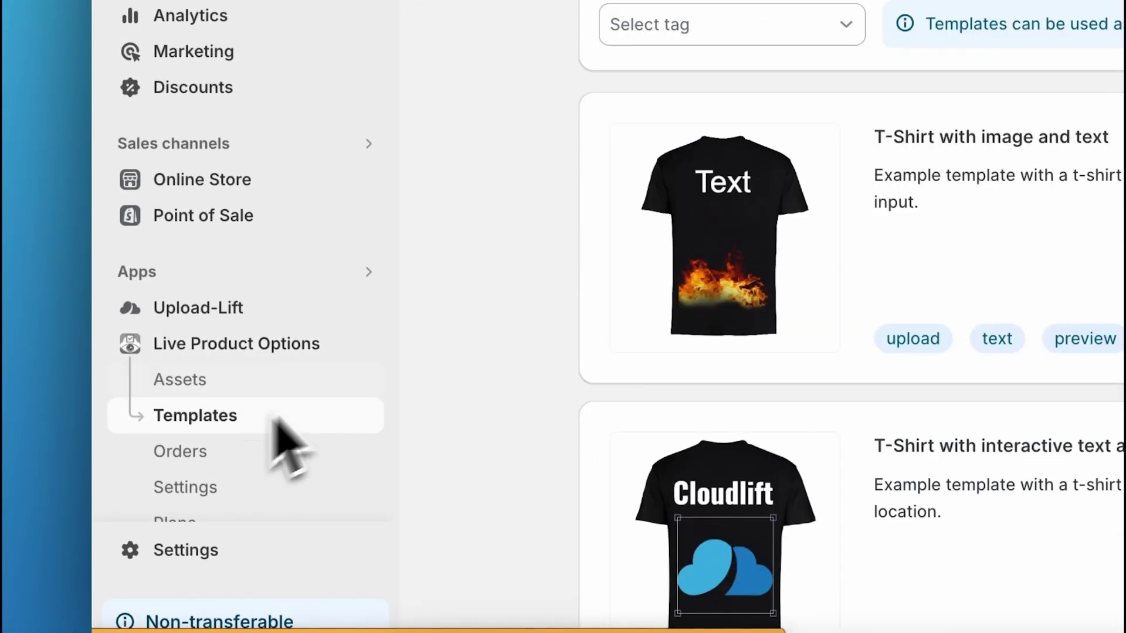
{"action": "scroll", "coordinate": [645, 322], "scroll_direction": "down", "scroll_amount": 10}
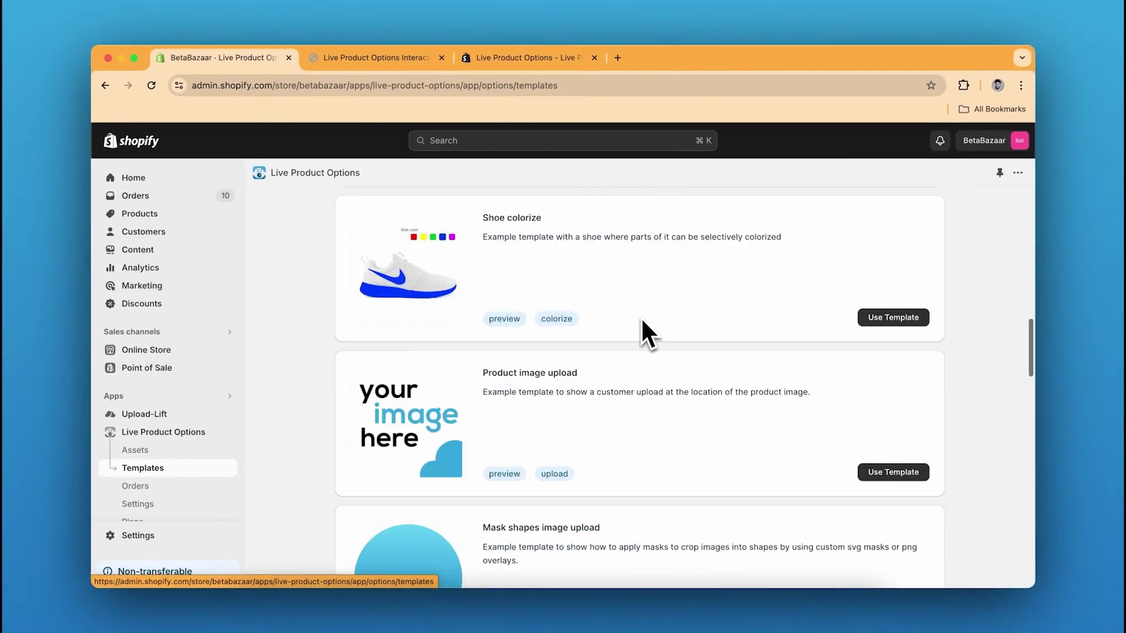
{"action": "scroll", "coordinate": [641, 316], "scroll_direction": "down", "scroll_amount": 15}
{"action": "scroll", "coordinate": [641, 317], "scroll_direction": "up", "scroll_amount": 12}
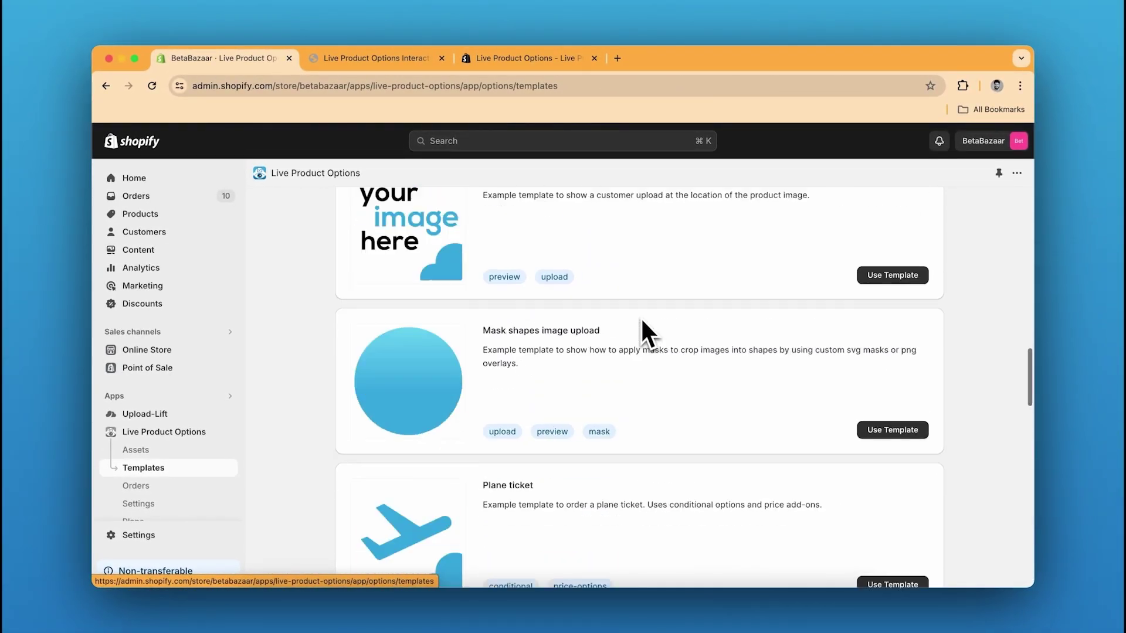
{"action": "scroll", "coordinate": [642, 322], "scroll_direction": "up", "scroll_amount": 10}
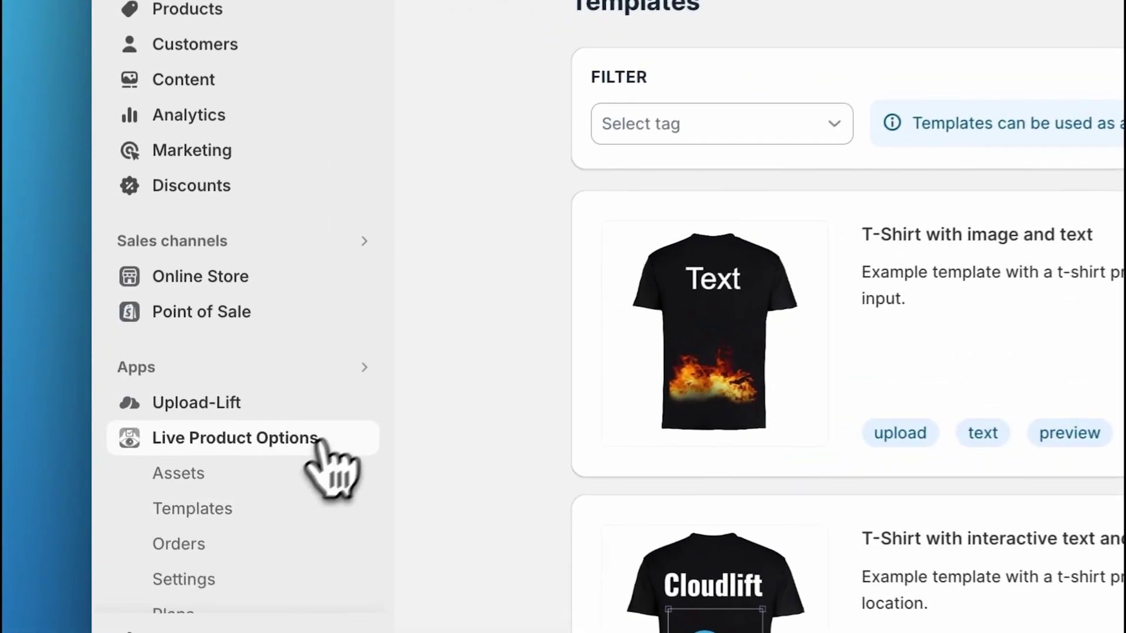
{"action": "left_click", "coordinate": [318, 441]}
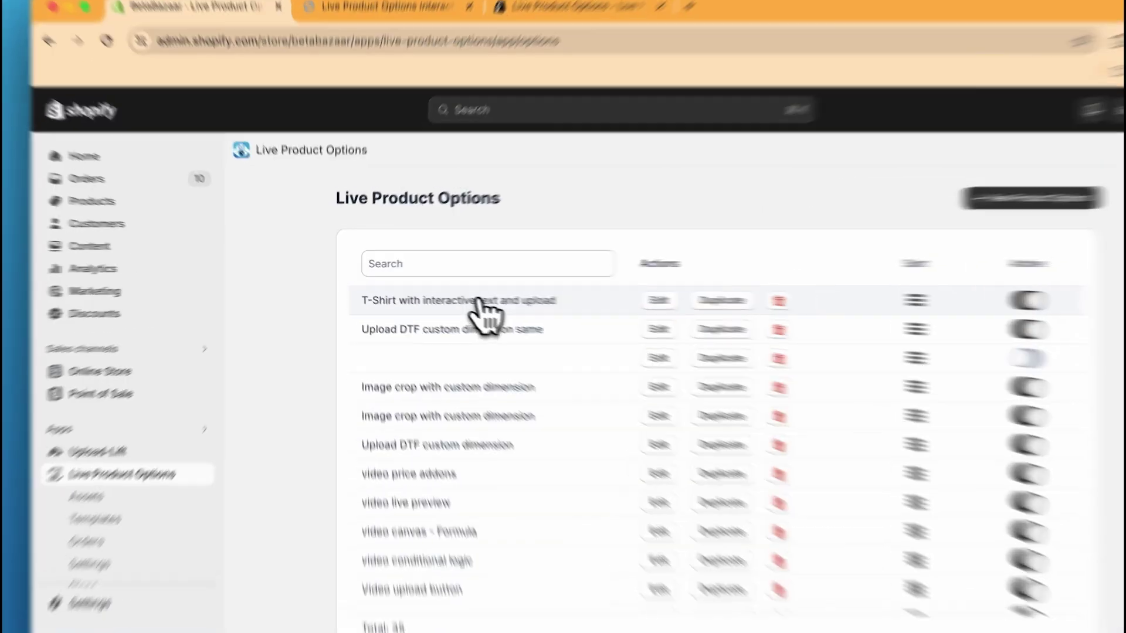
- Open 'T-Shirt with interactive text and upload' and review its name and upload options
{"action": "left_click", "coordinate": [450, 296]}
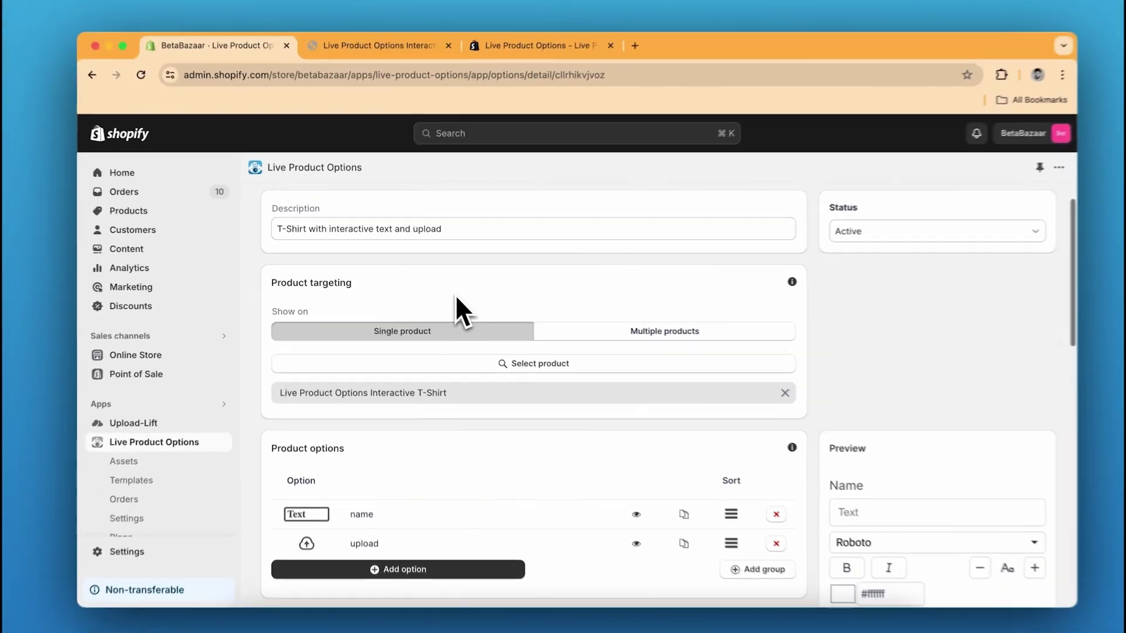
{"action": "scroll", "coordinate": [567, 328], "scroll_direction": "down", "scroll_amount": 2}
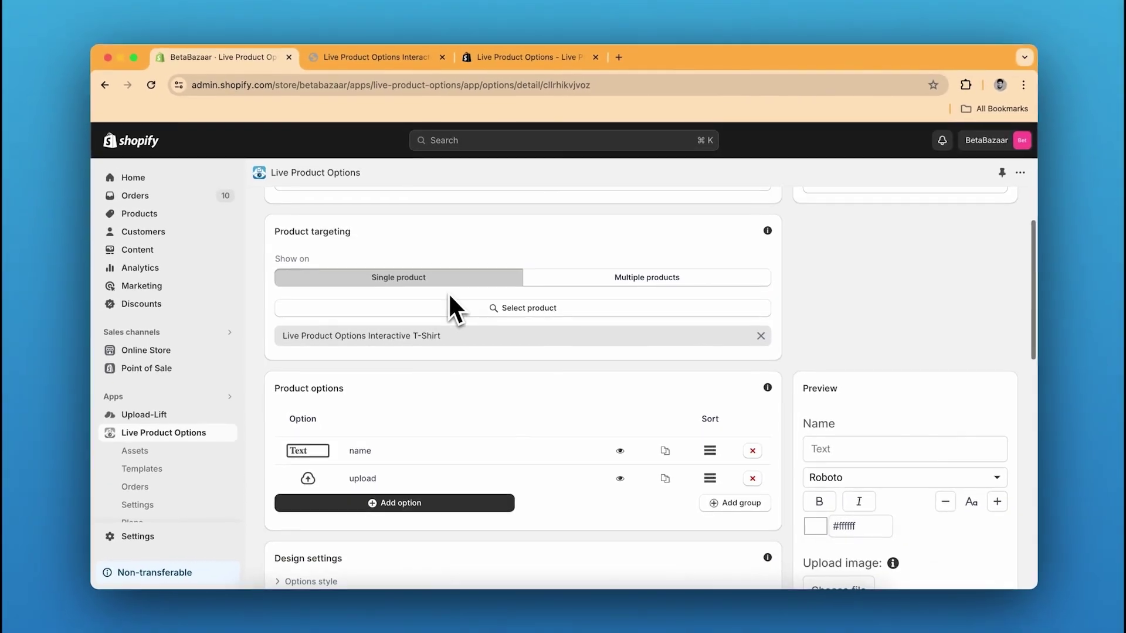
{"action": "scroll", "coordinate": [428, 478], "scroll_direction": "down", "scroll_amount": 3}
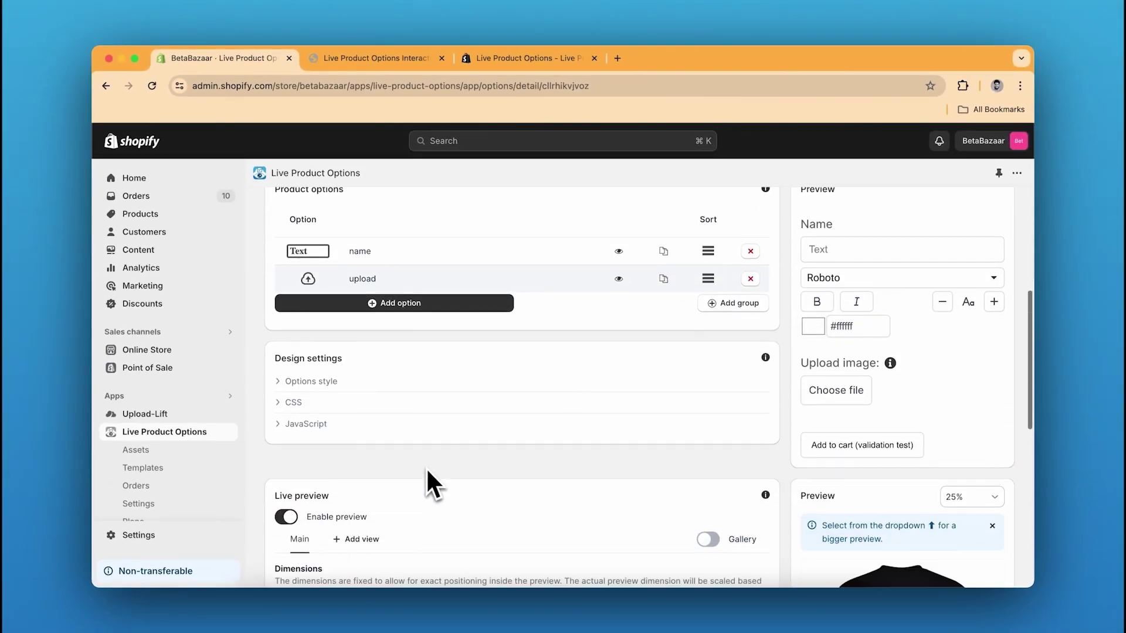
{"action": "scroll", "coordinate": [428, 471], "scroll_direction": "up", "scroll_amount": 1}
{"action": "scroll", "coordinate": [329, 255], "scroll_direction": "down", "scroll_amount": 4}
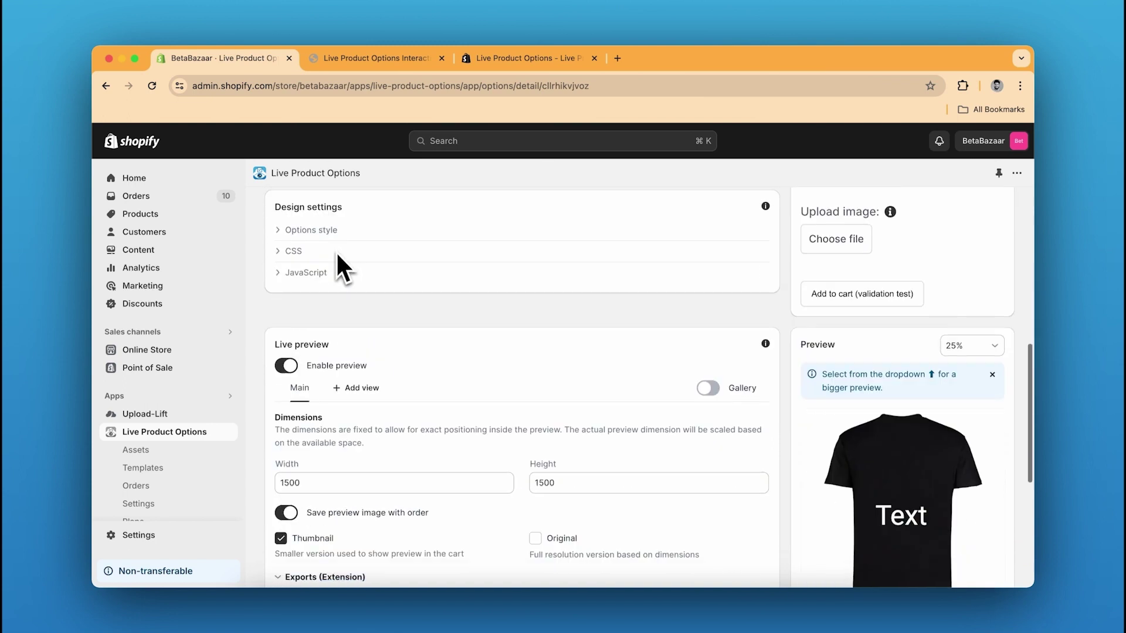
{"action": "scroll", "coordinate": [334, 311], "scroll_direction": "up", "scroll_amount": 3}
{"action": "scroll", "coordinate": [338, 305], "scroll_direction": "up", "scroll_amount": 5}
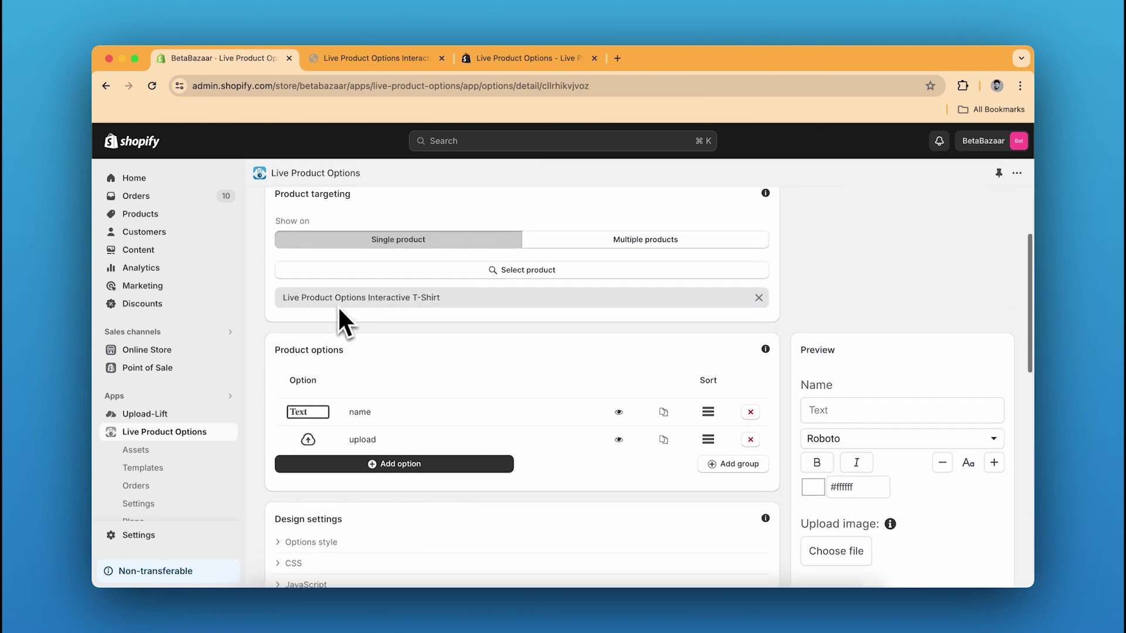
{"action": "scroll", "coordinate": [433, 339], "scroll_direction": "down", "scroll_amount": 4}
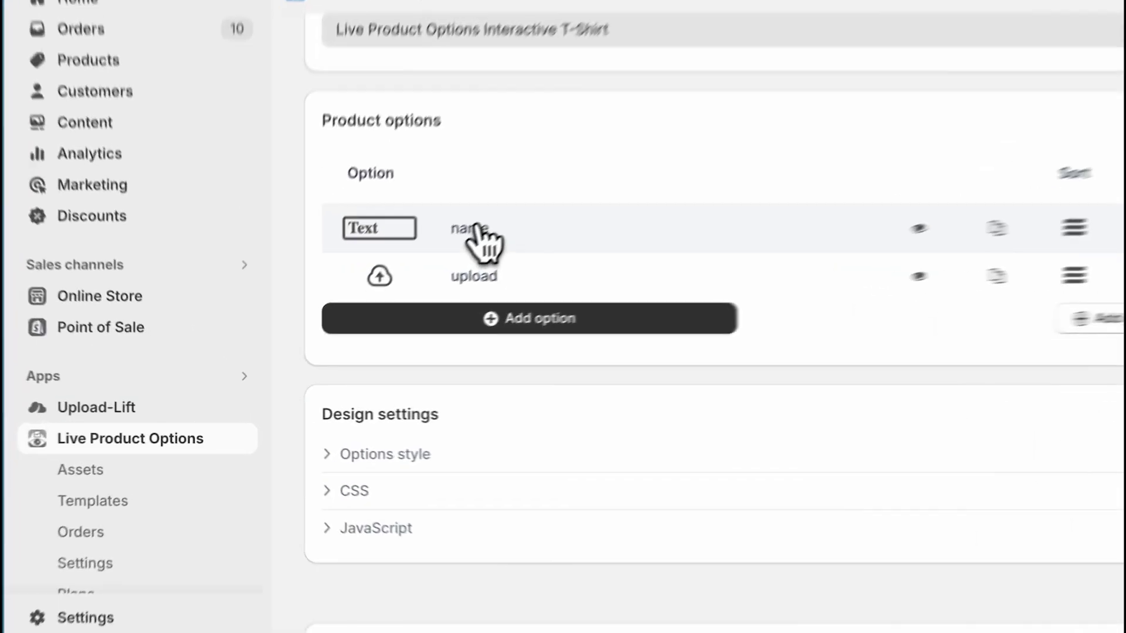
{"action": "left_click", "coordinate": [364, 311]}
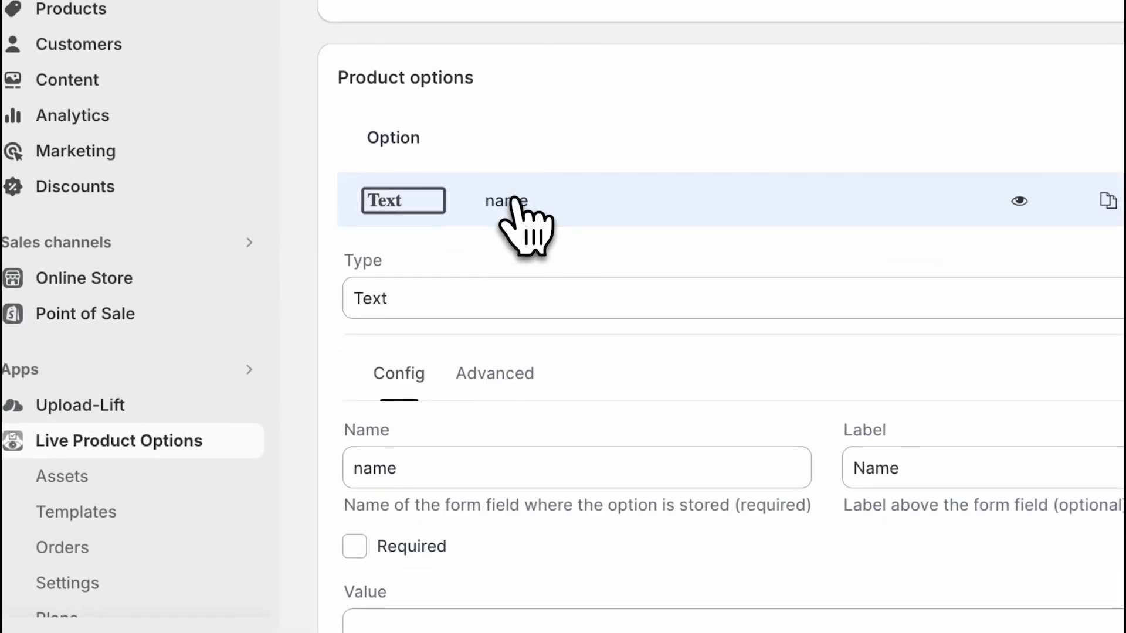
{"action": "left_click", "coordinate": [533, 300]}
{"action": "scroll", "coordinate": [524, 502], "scroll_direction": "down", "scroll_amount": 3}
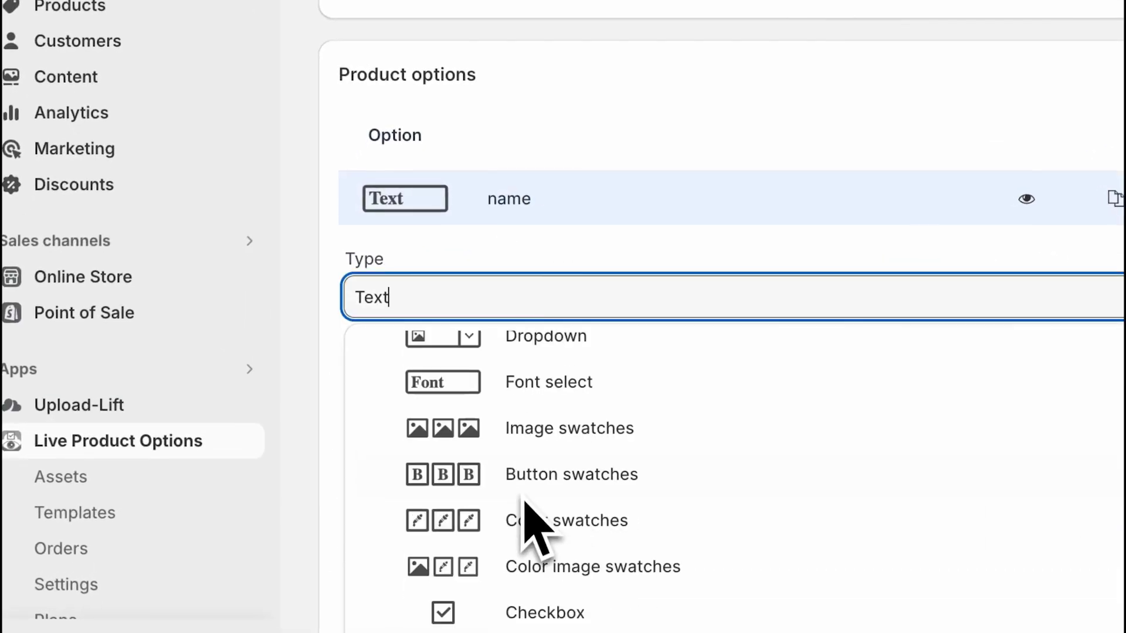
{"action": "scroll", "coordinate": [522, 515], "scroll_direction": "down", "scroll_amount": 5}
{"action": "scroll", "coordinate": [564, 520], "scroll_direction": "up", "scroll_amount": 5}
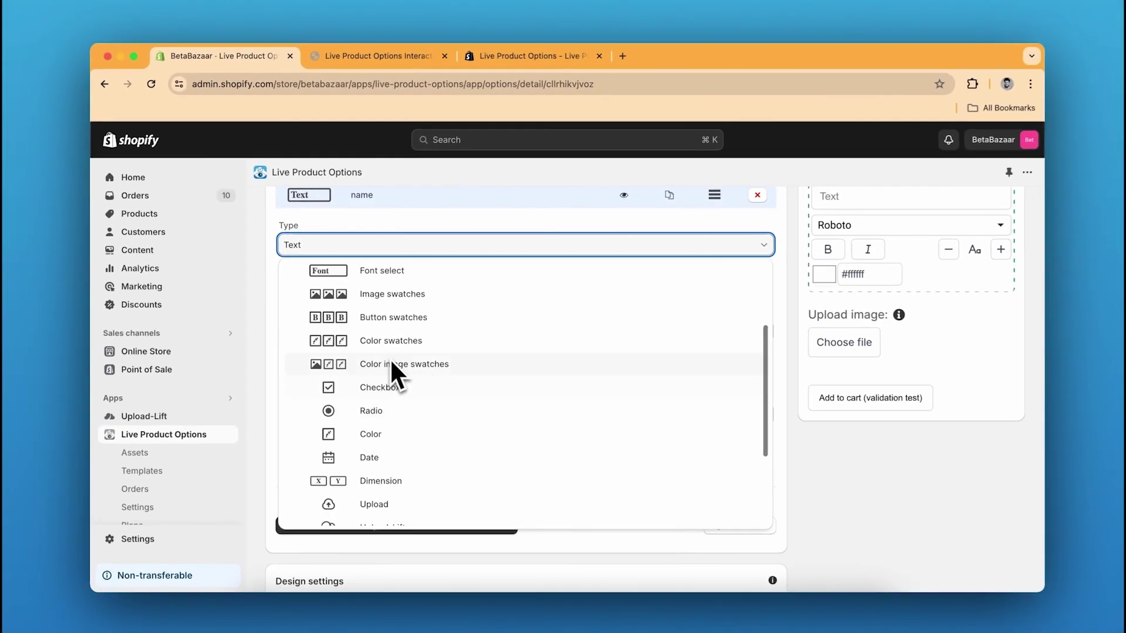
{"action": "scroll", "coordinate": [392, 363], "scroll_direction": "up", "scroll_amount": 3}
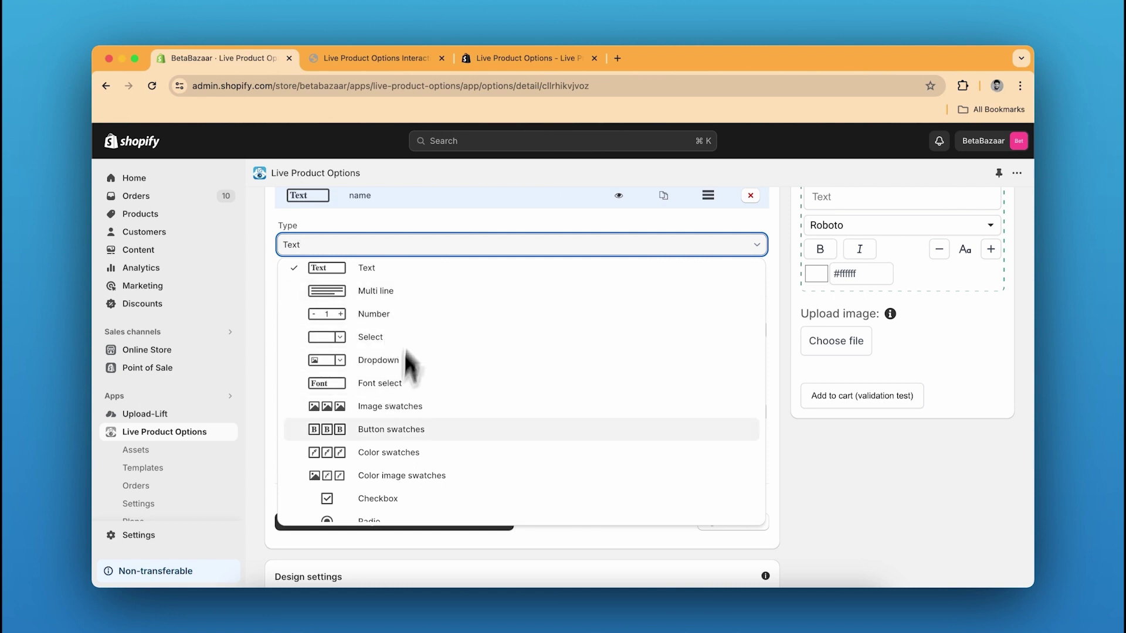
{"action": "scroll", "coordinate": [392, 399], "scroll_direction": "down", "scroll_amount": 2}
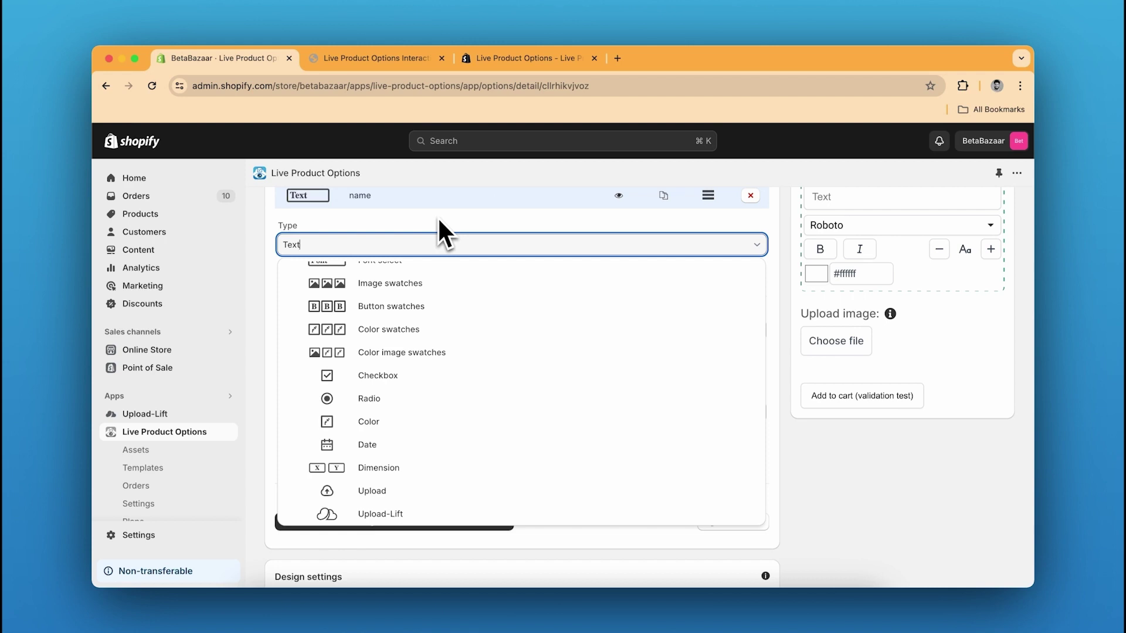
{"action": "left_click", "coordinate": [405, 245]}
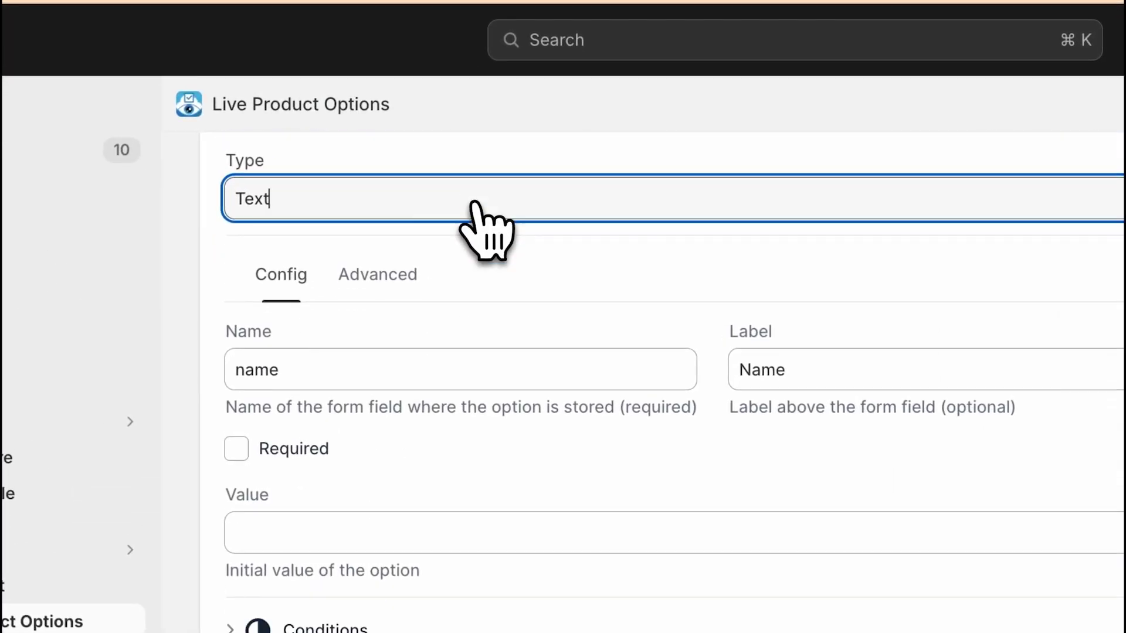
- Review the name option's field name, label and initial value settings
{"action": "left_click", "coordinate": [326, 372]}
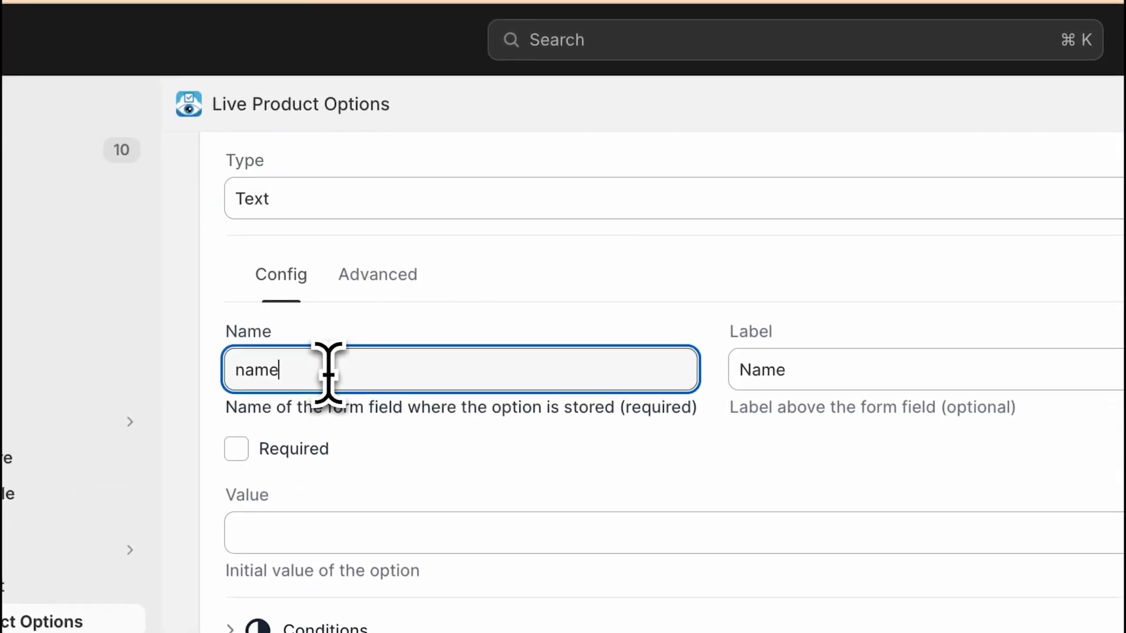
{"action": "left_click", "coordinate": [774, 375]}
{"action": "scroll", "coordinate": [666, 359], "scroll_direction": "down", "scroll_amount": 1}
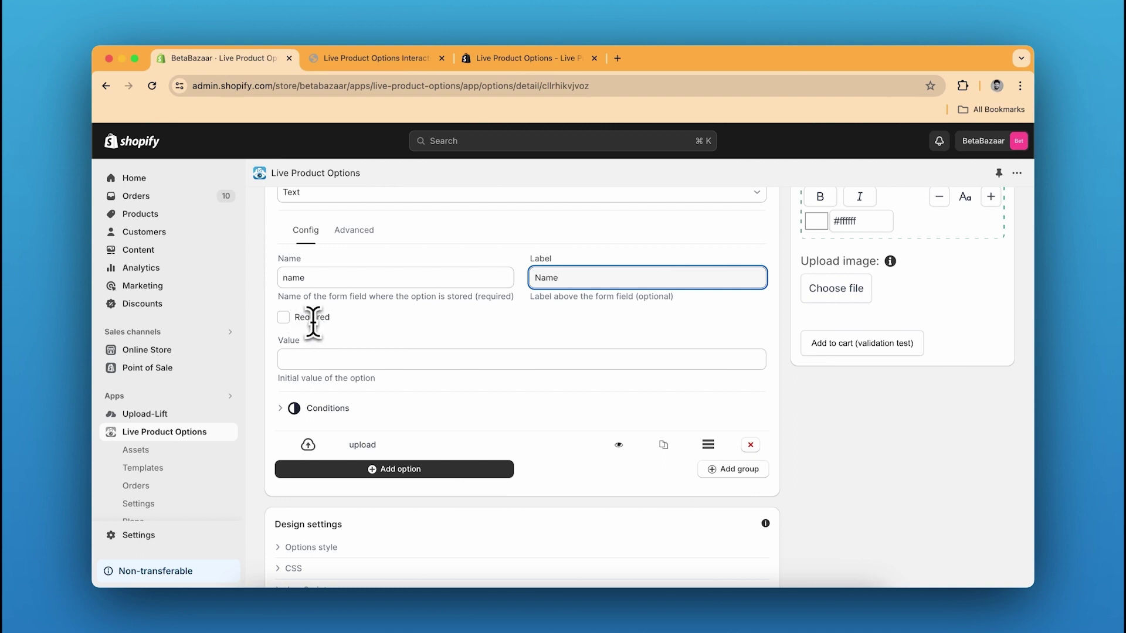
{"action": "scroll", "coordinate": [309, 319], "scroll_direction": "up", "scroll_amount": 1}
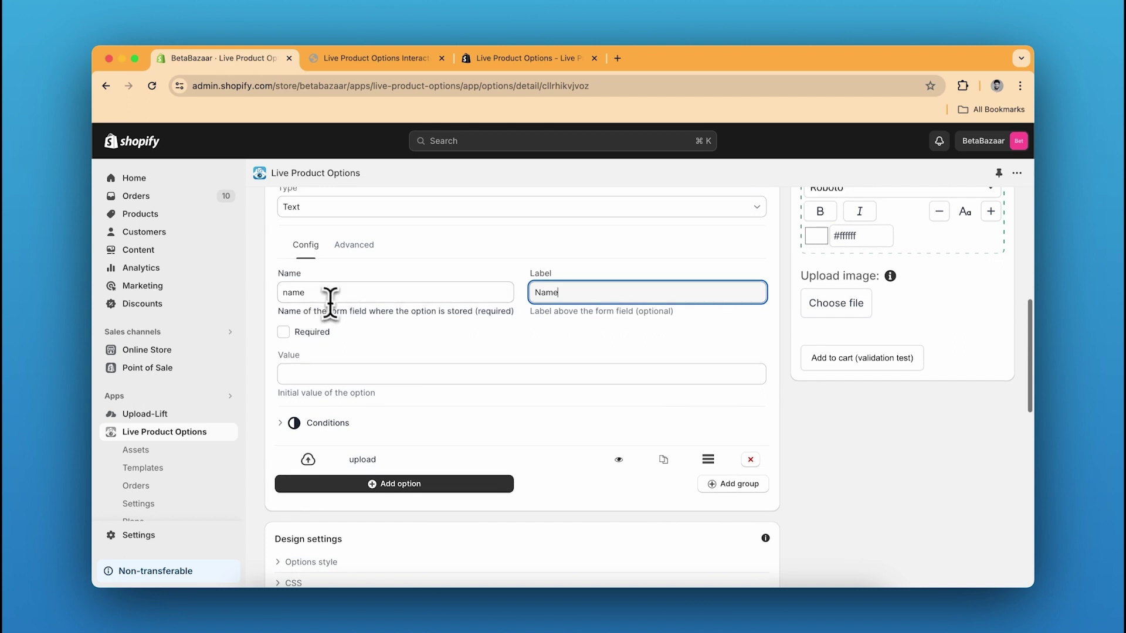
{"action": "left_click", "coordinate": [320, 366]}
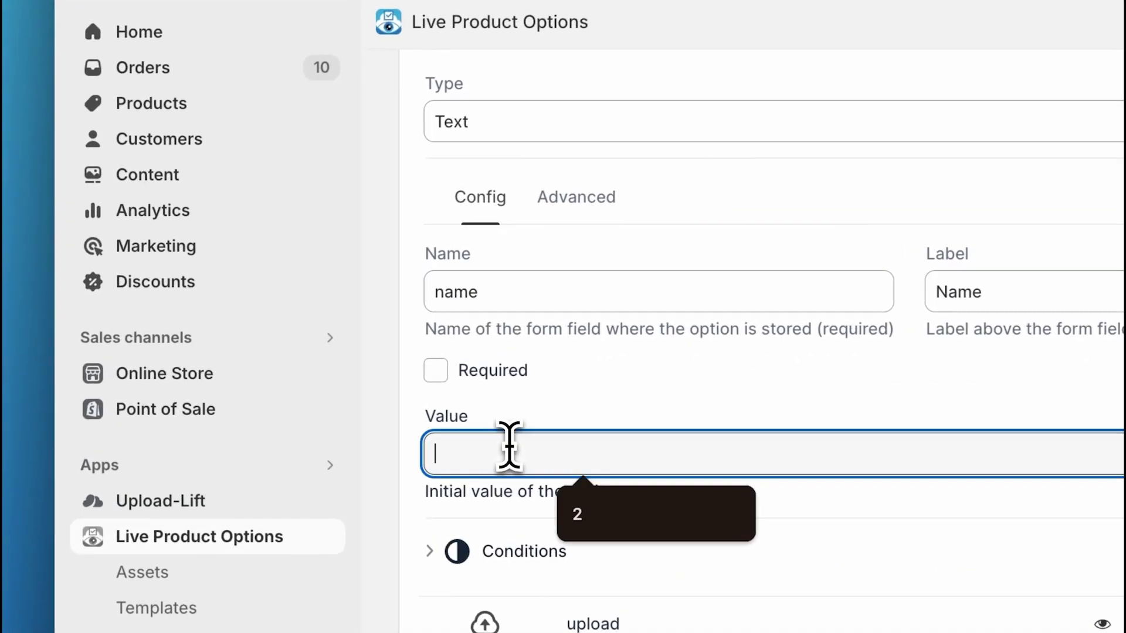
{"action": "scroll", "coordinate": [610, 377], "scroll_direction": "up", "scroll_amount": 2}
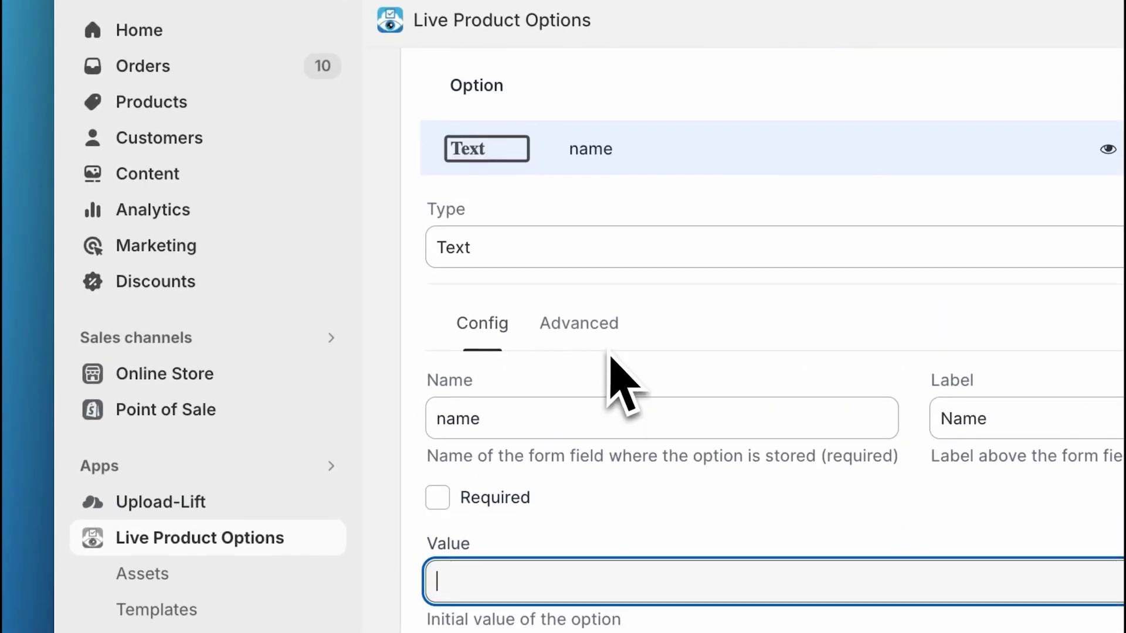
- In Advanced, set Info to 'information is here' and Help to 'this is for help'
{"action": "left_click", "coordinate": [581, 341]}
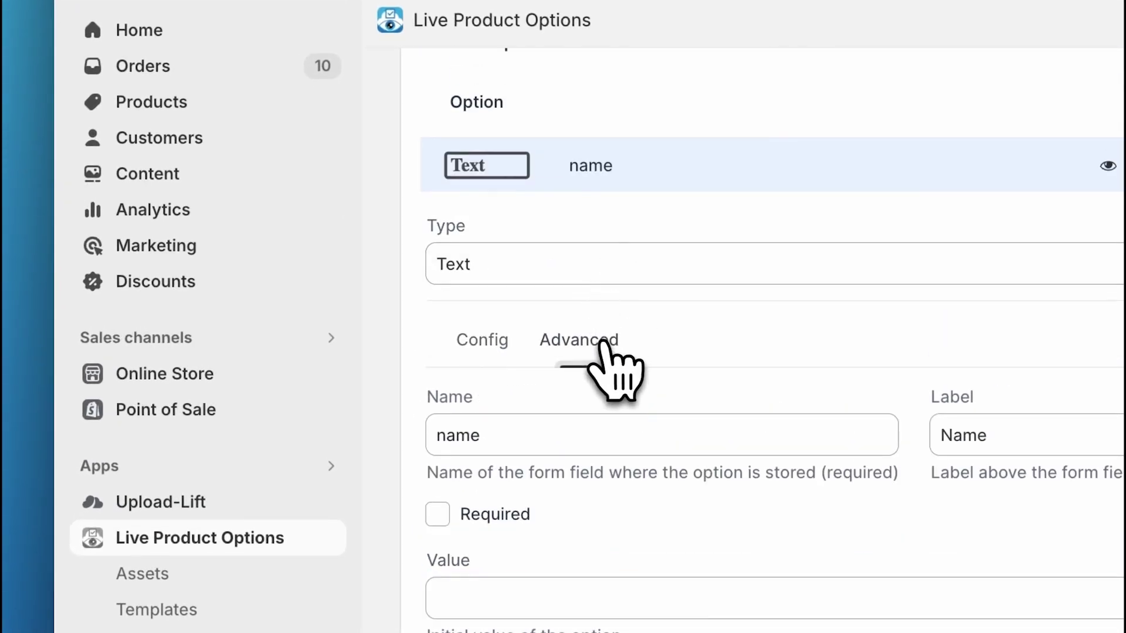
{"action": "scroll", "coordinate": [601, 346], "scroll_direction": "down", "scroll_amount": 3}
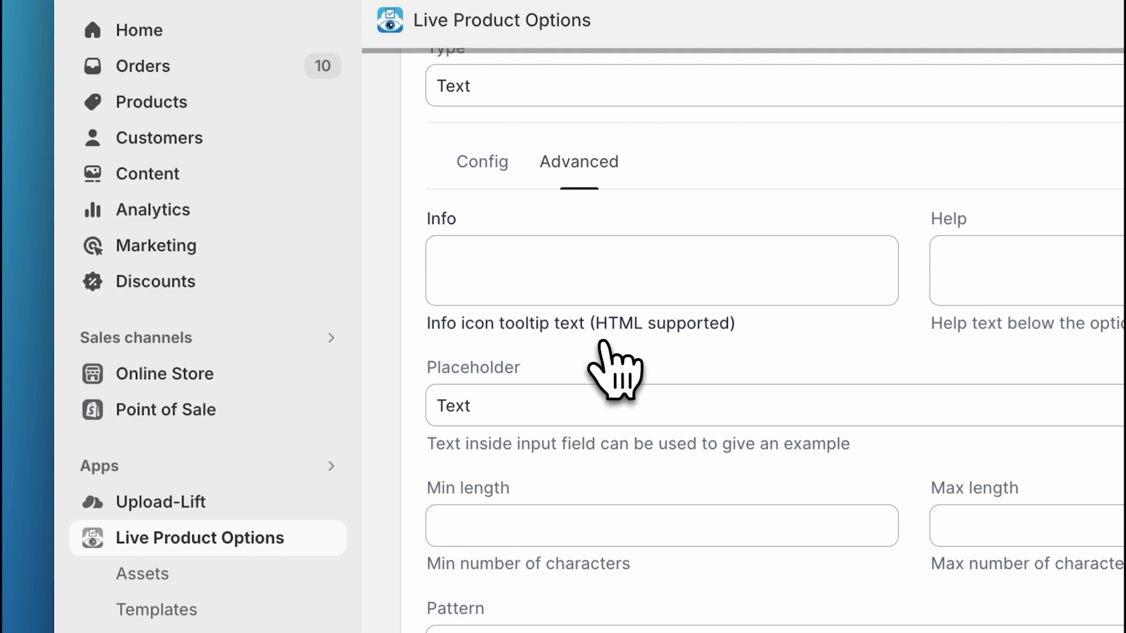
{"action": "left_click", "coordinate": [534, 278]}
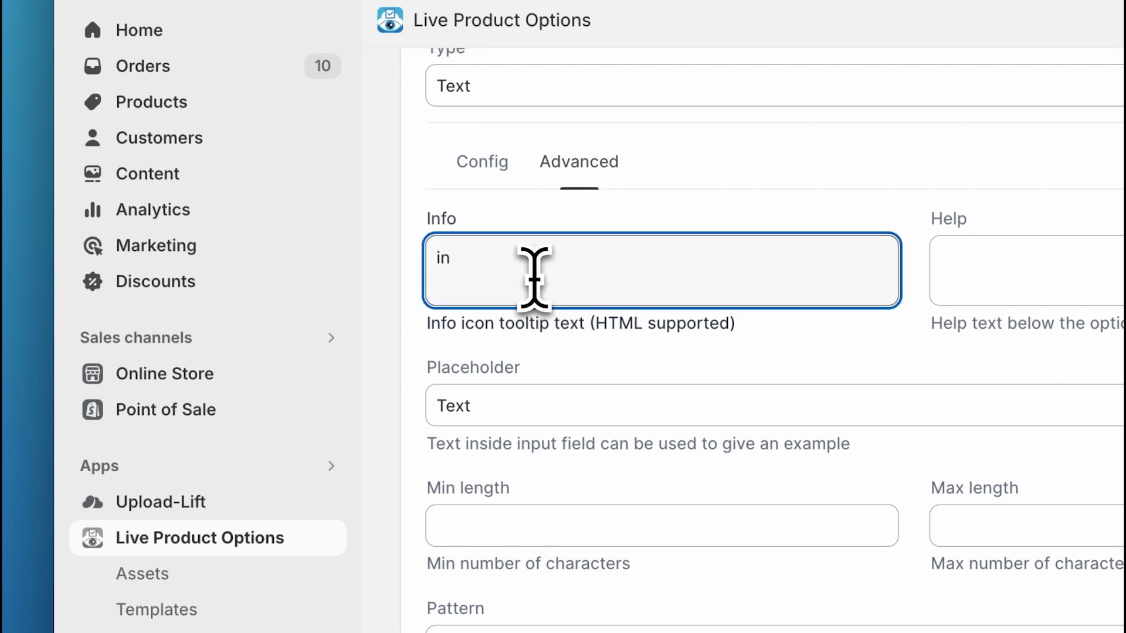
{"action": "type", "text": "in"}
{"action": "type", "text": "for"}
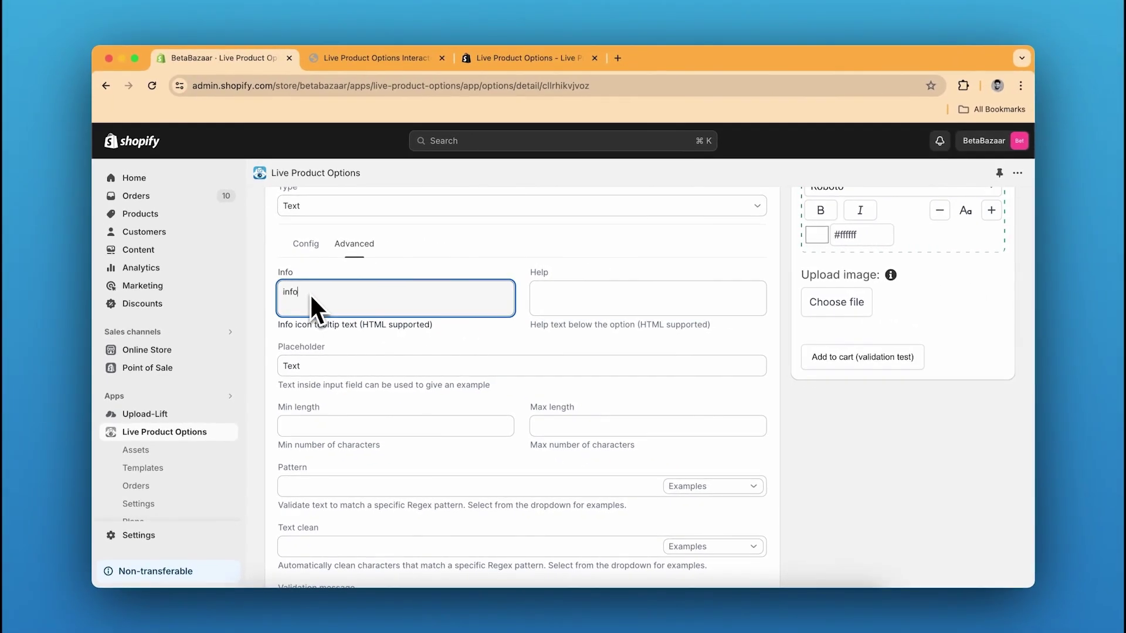
{"action": "type", "text": "mation"}
{"action": "left_click", "coordinate": [563, 299]}
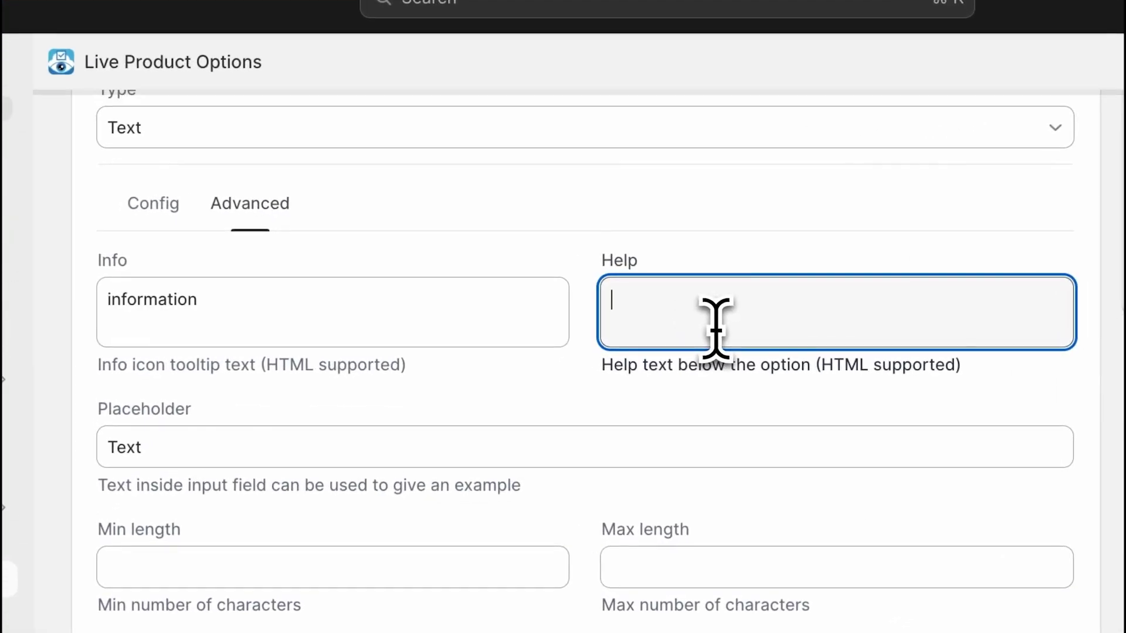
{"action": "type", "text": "this is for help"}
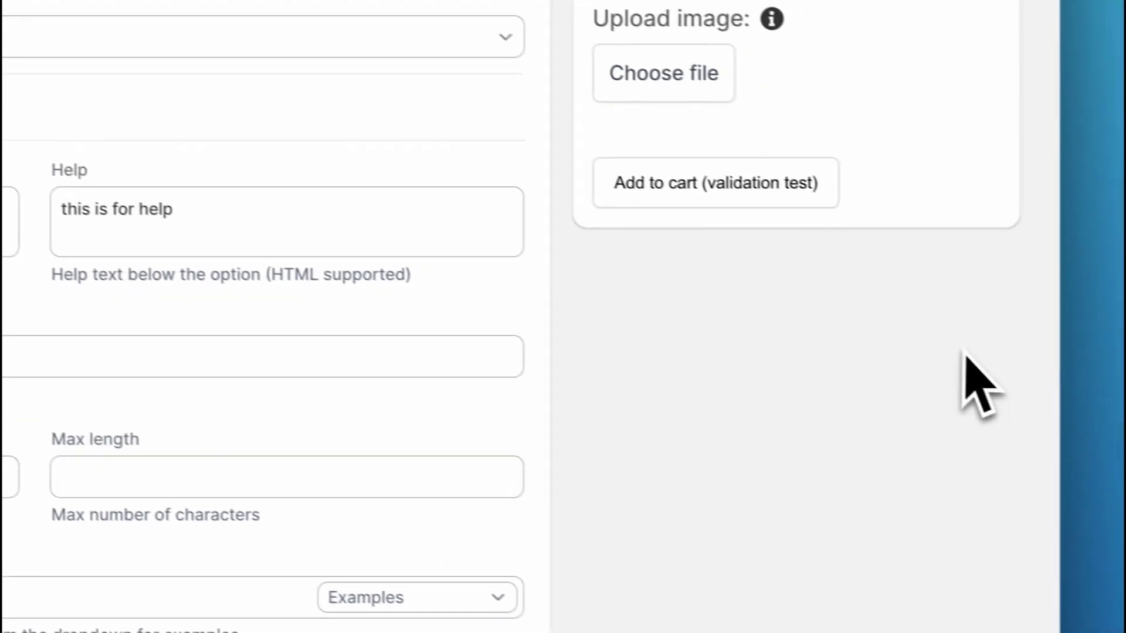
{"action": "scroll", "coordinate": [845, 337], "scroll_direction": "up", "scroll_amount": 10}
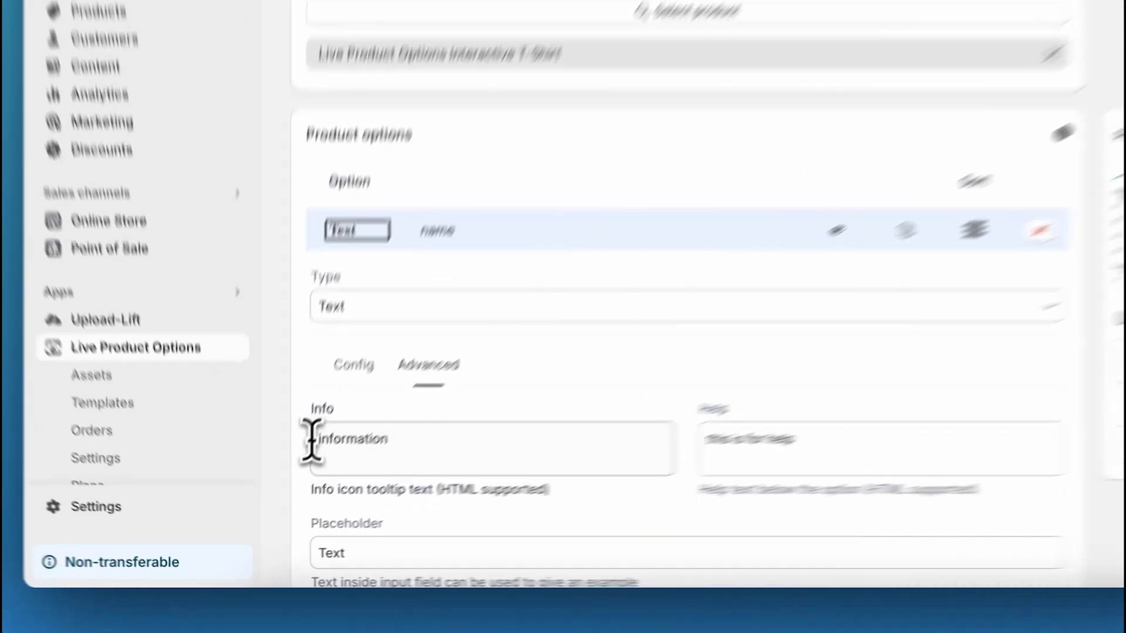
{"action": "left_click", "coordinate": [285, 494]}
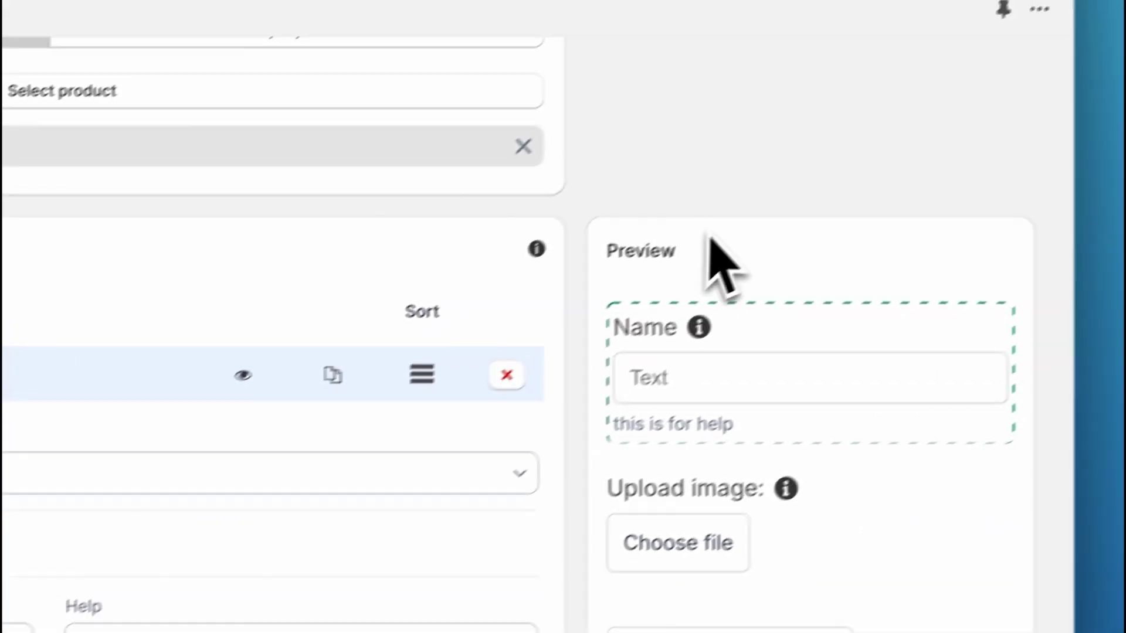
{"action": "mouse_move", "coordinate": [668, 355]}
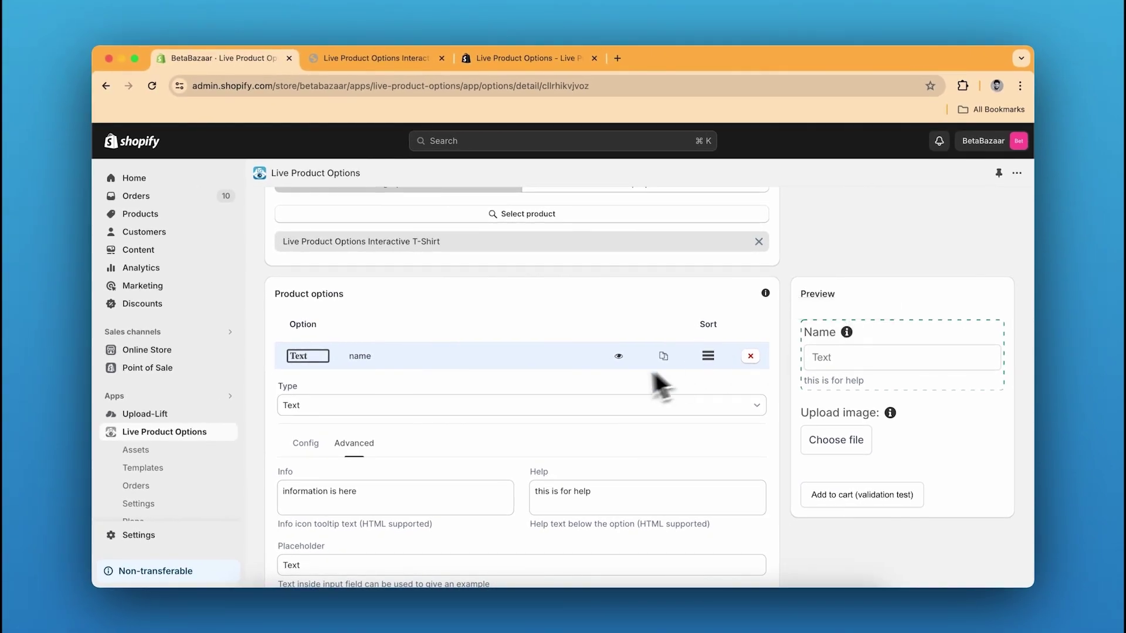
{"action": "scroll", "coordinate": [620, 384], "scroll_direction": "down", "scroll_amount": 5}
{"action": "scroll", "coordinate": [395, 354], "scroll_direction": "down", "scroll_amount": 3}
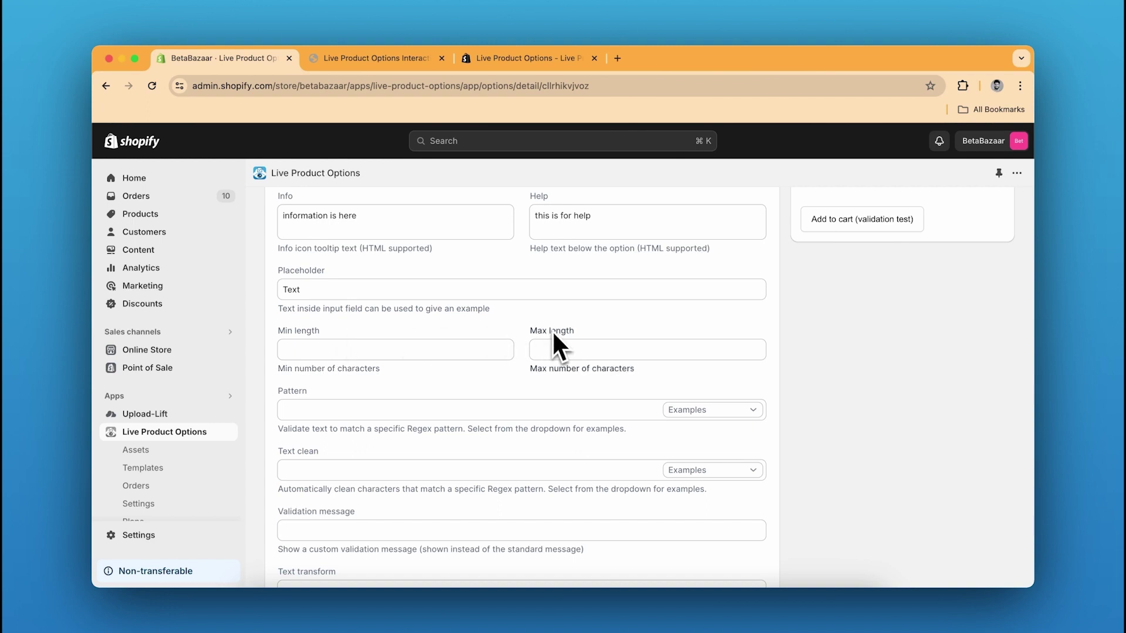
{"action": "scroll", "coordinate": [551, 329], "scroll_direction": "down", "scroll_amount": 1}
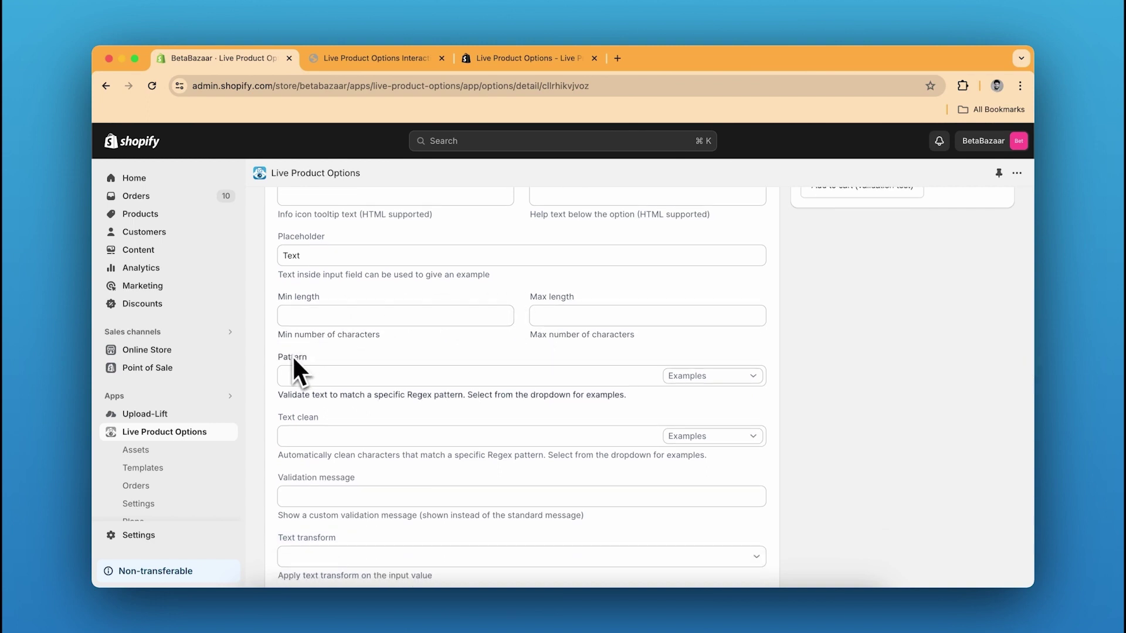
{"action": "left_click", "coordinate": [671, 376]}
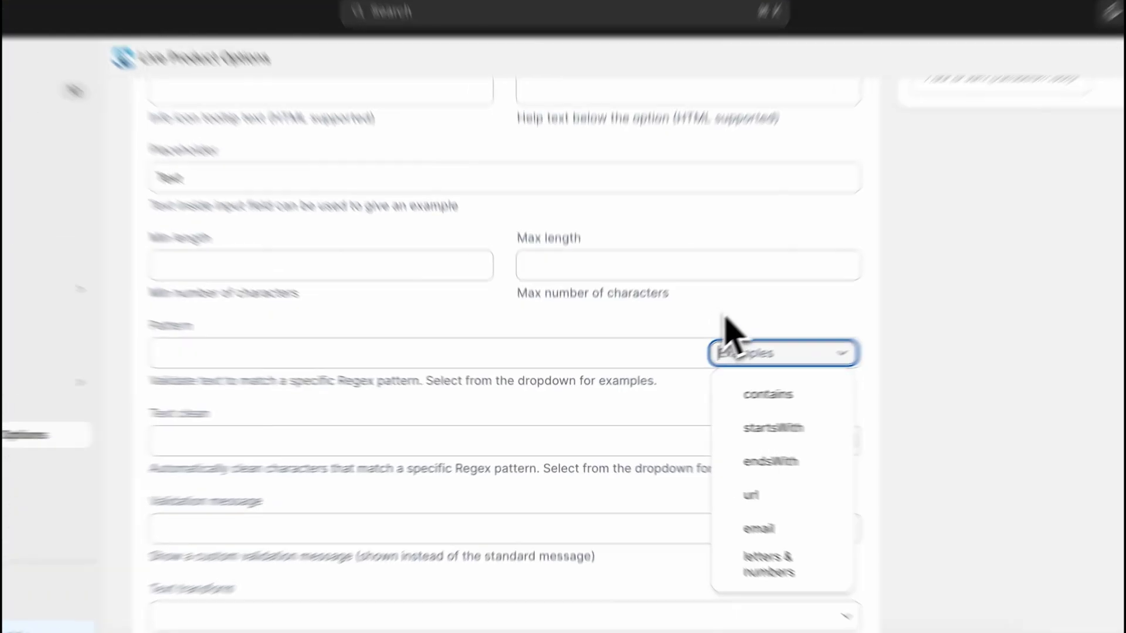
{"action": "left_click", "coordinate": [672, 348]}
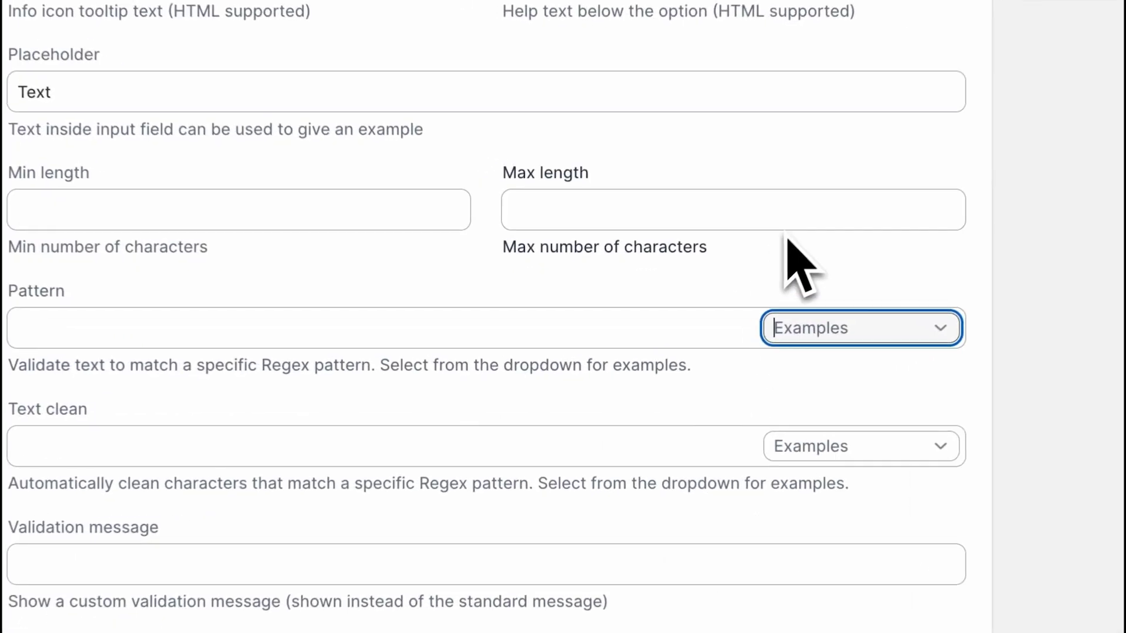
{"action": "scroll", "coordinate": [604, 425], "scroll_direction": "down", "scroll_amount": 3}
{"action": "left_click", "coordinate": [375, 343]}
{"action": "scroll", "coordinate": [498, 258], "scroll_direction": "down", "scroll_amount": 2}
{"action": "left_click", "coordinate": [481, 269]}
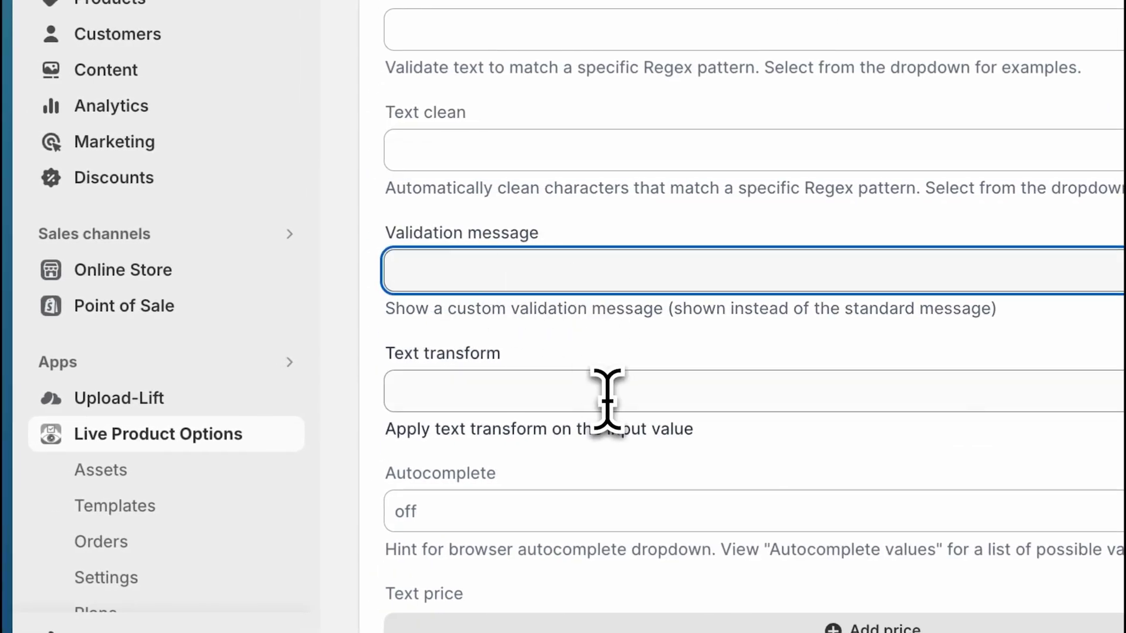
{"action": "left_click", "coordinate": [607, 400]}
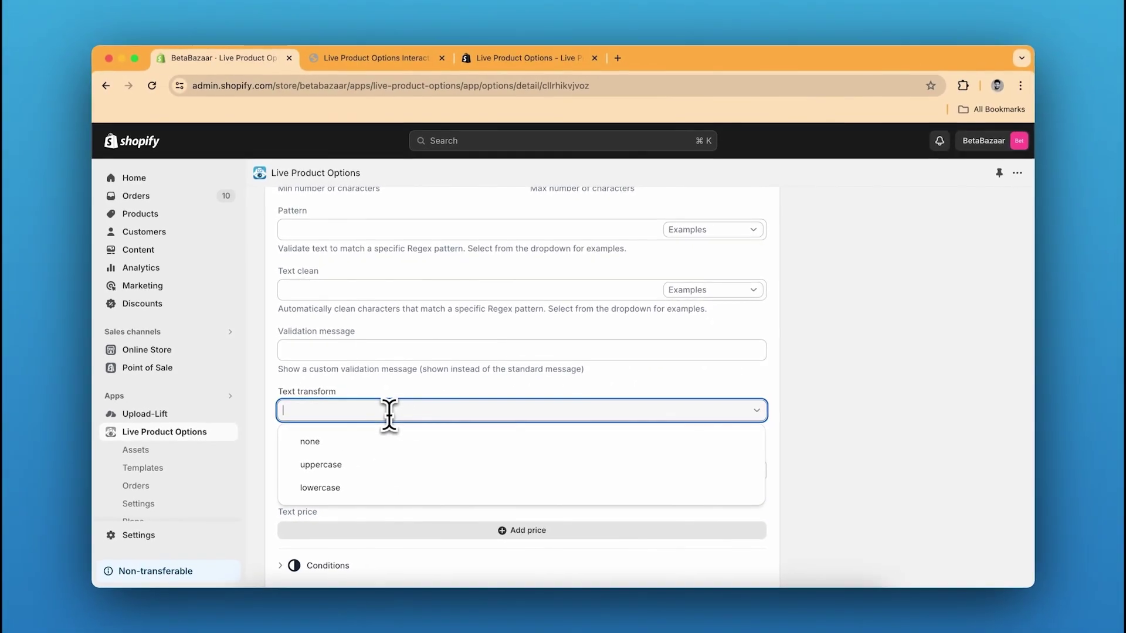
{"action": "left_click", "coordinate": [392, 411]}
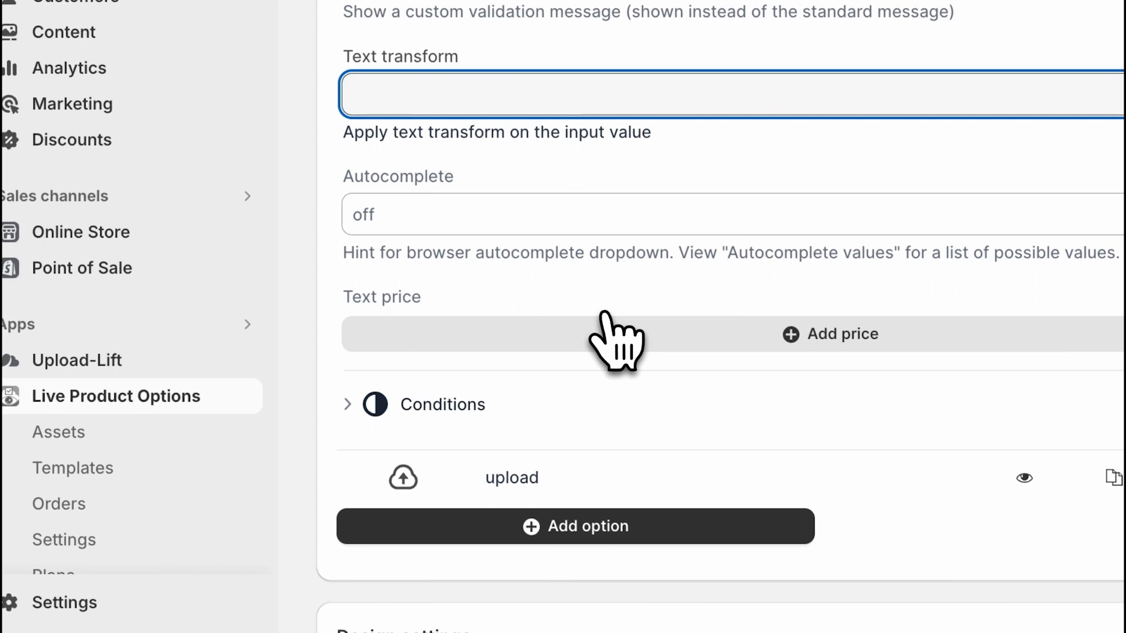
{"action": "scroll", "coordinate": [610, 326], "scroll_direction": "down", "scroll_amount": 3}
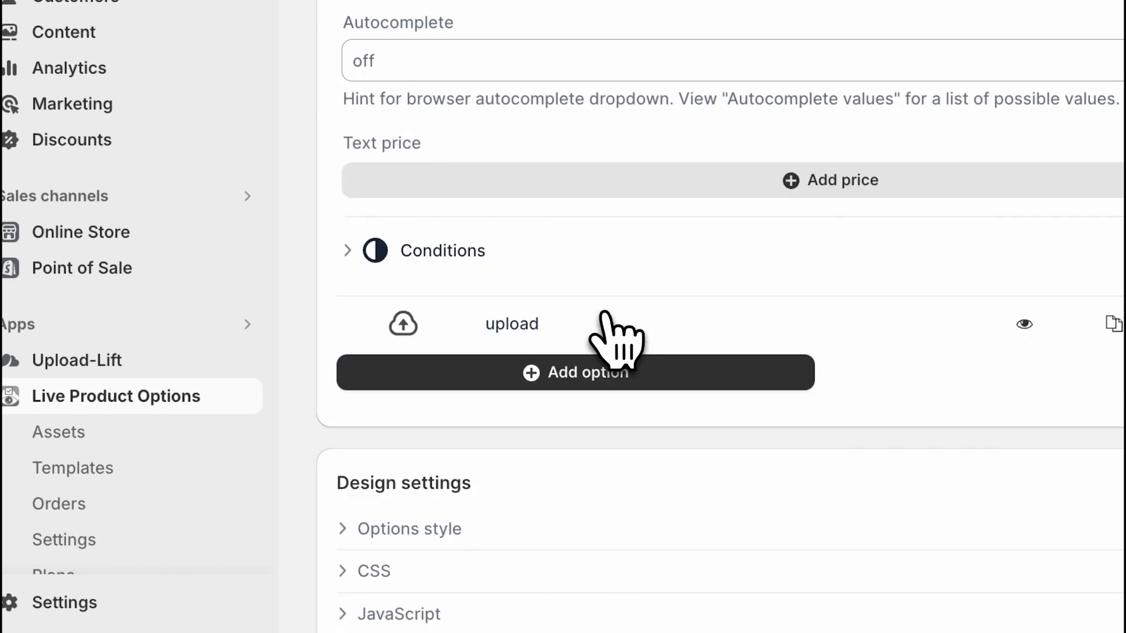
- Review the upload option's field name and label settings
{"action": "scroll", "coordinate": [531, 334], "scroll_direction": "down", "scroll_amount": 10}
{"action": "scroll", "coordinate": [526, 332], "scroll_direction": "down", "scroll_amount": 3}
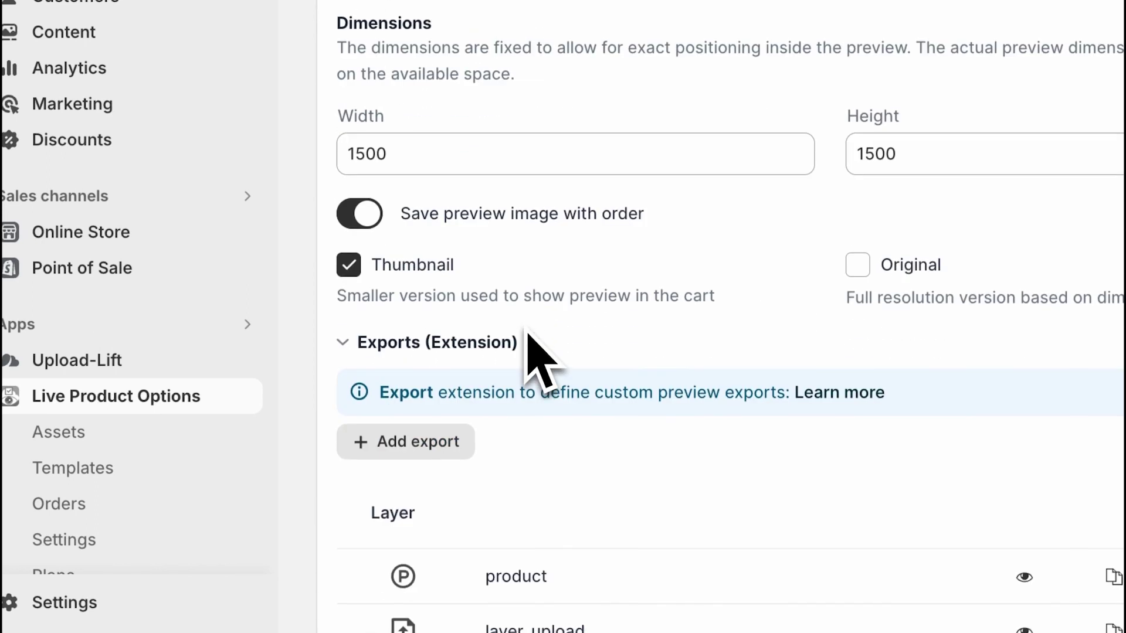
{"action": "scroll", "coordinate": [381, 297], "scroll_direction": "up", "scroll_amount": 10}
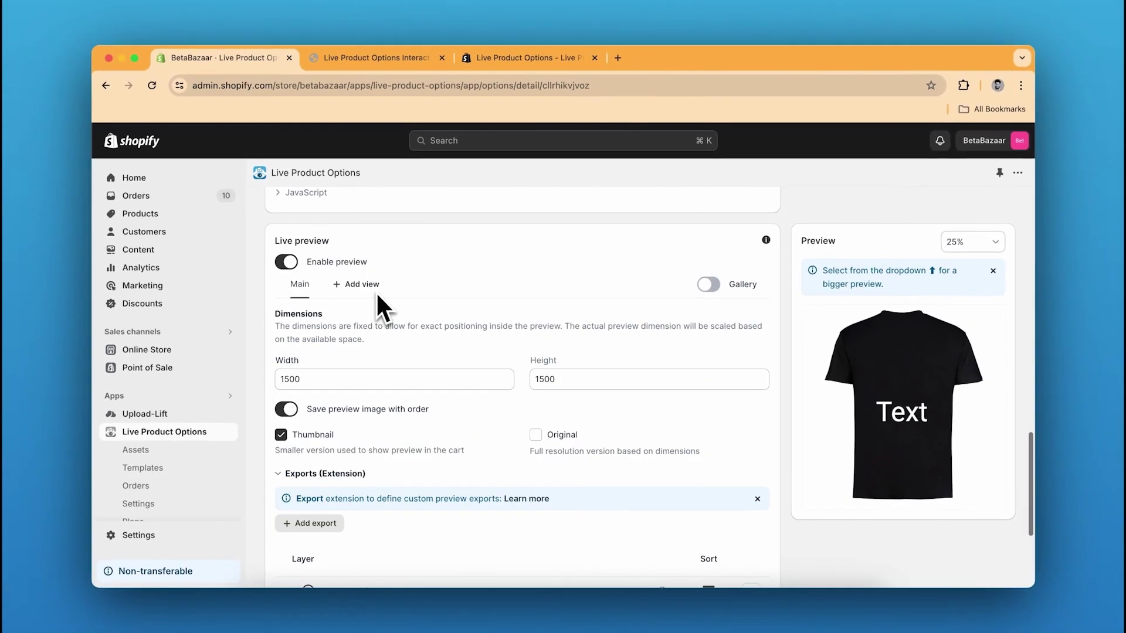
{"action": "scroll", "coordinate": [375, 291], "scroll_direction": "up", "scroll_amount": 5}
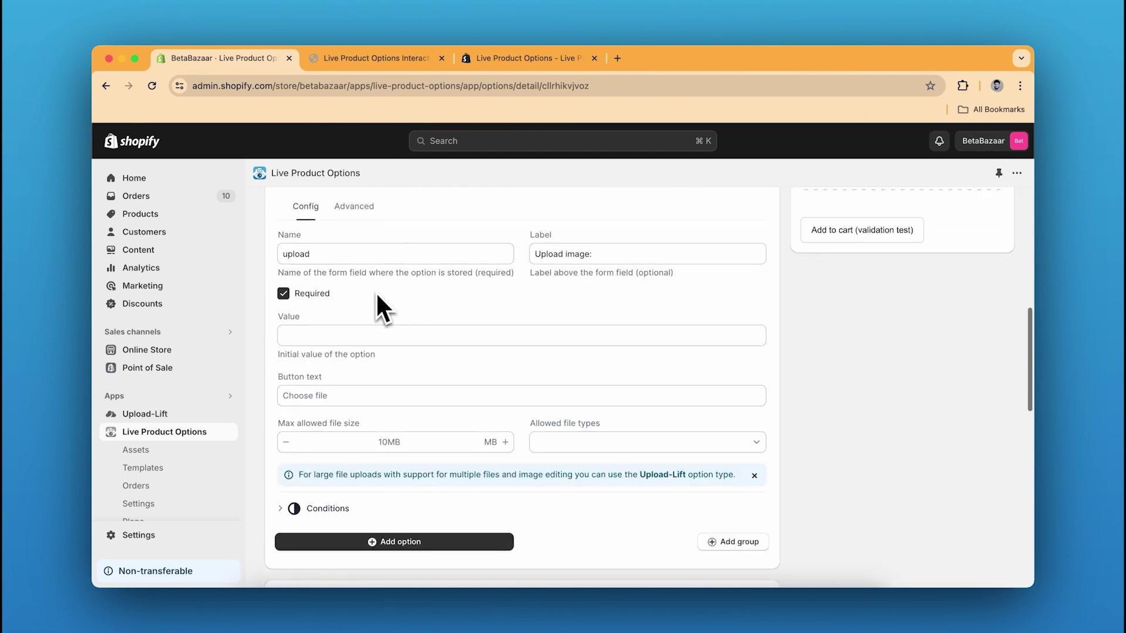
{"action": "left_click", "coordinate": [363, 329]}
{"action": "left_click", "coordinate": [786, 276]}
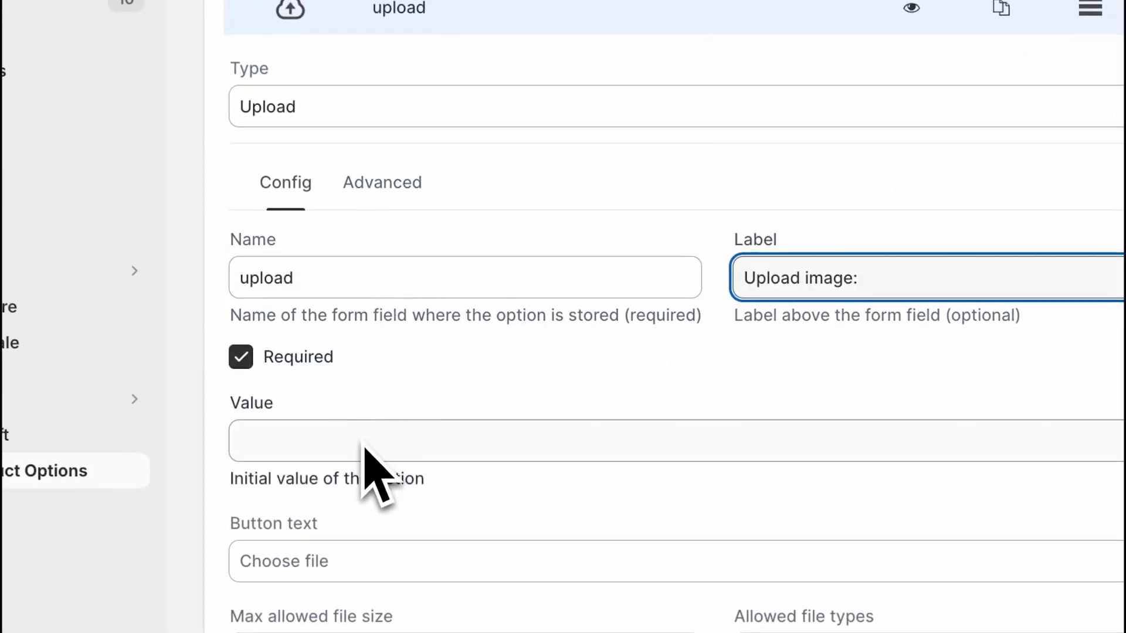
{"action": "scroll", "coordinate": [364, 447], "scroll_direction": "down", "scroll_amount": 3}
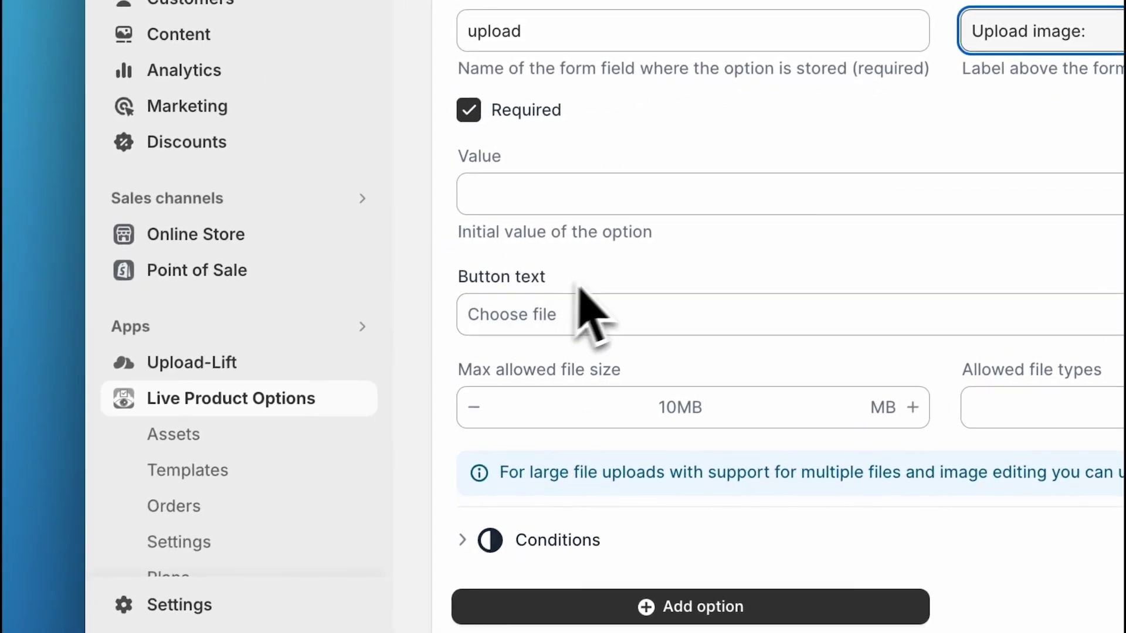
- Change the upload button text to 'choose your design', correcting the misspelling
{"action": "left_click", "coordinate": [627, 311]}
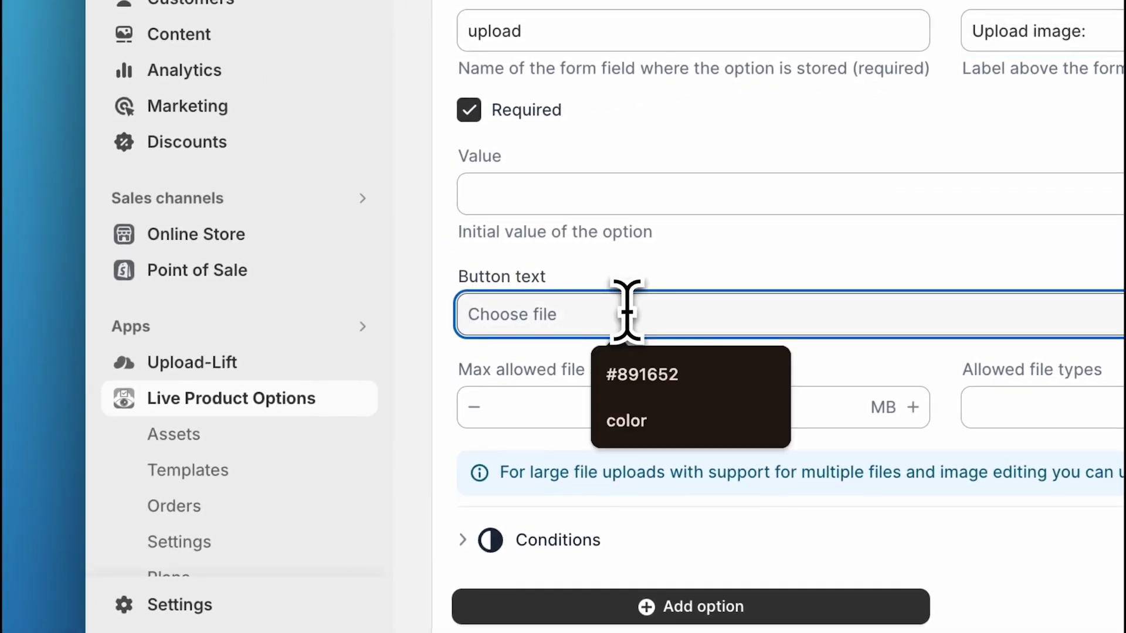
{"action": "type", "text": "chose your design"}
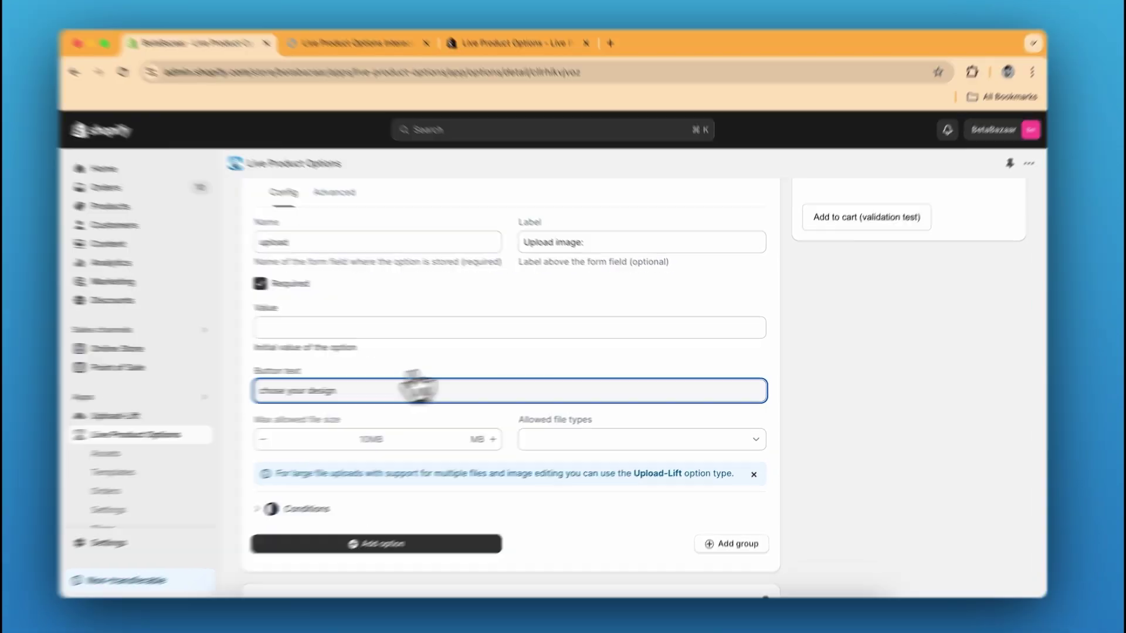
{"action": "scroll", "coordinate": [668, 390], "scroll_direction": "up", "scroll_amount": 3}
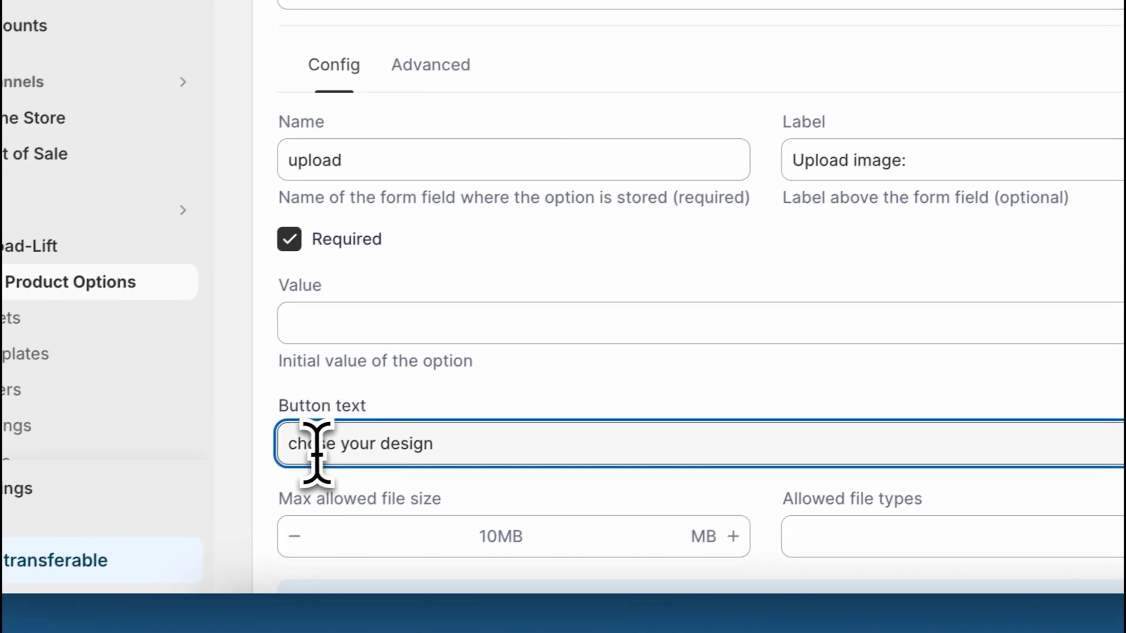
{"action": "left_click", "coordinate": [317, 444]}
{"action": "type", "text": "oose your design"}
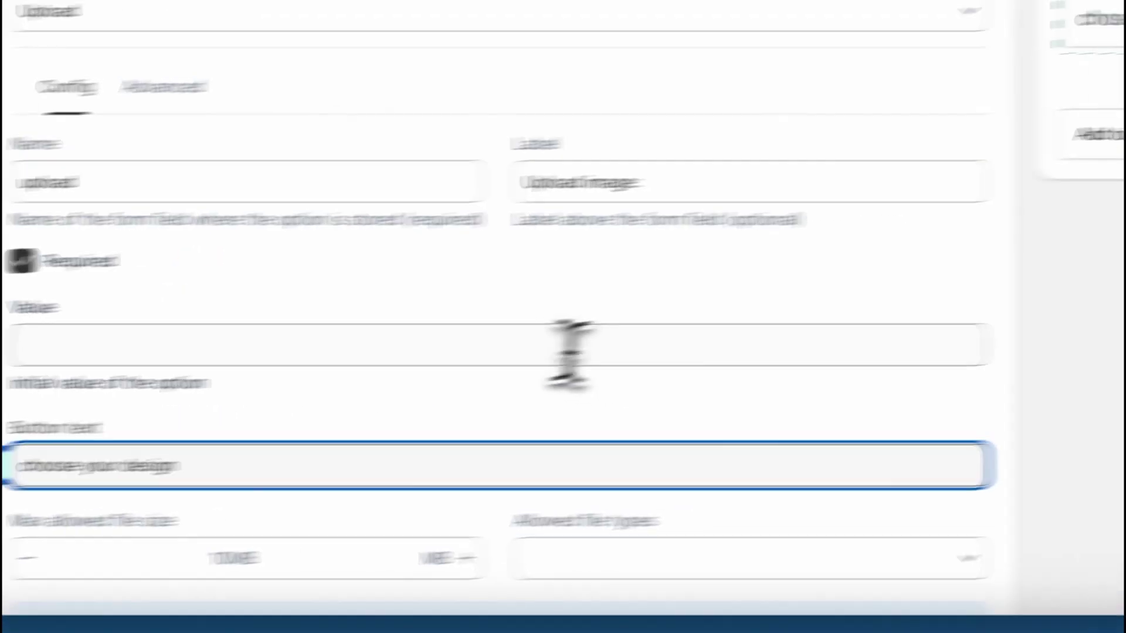
{"action": "scroll", "coordinate": [758, 359], "scroll_direction": "down", "scroll_amount": 5}
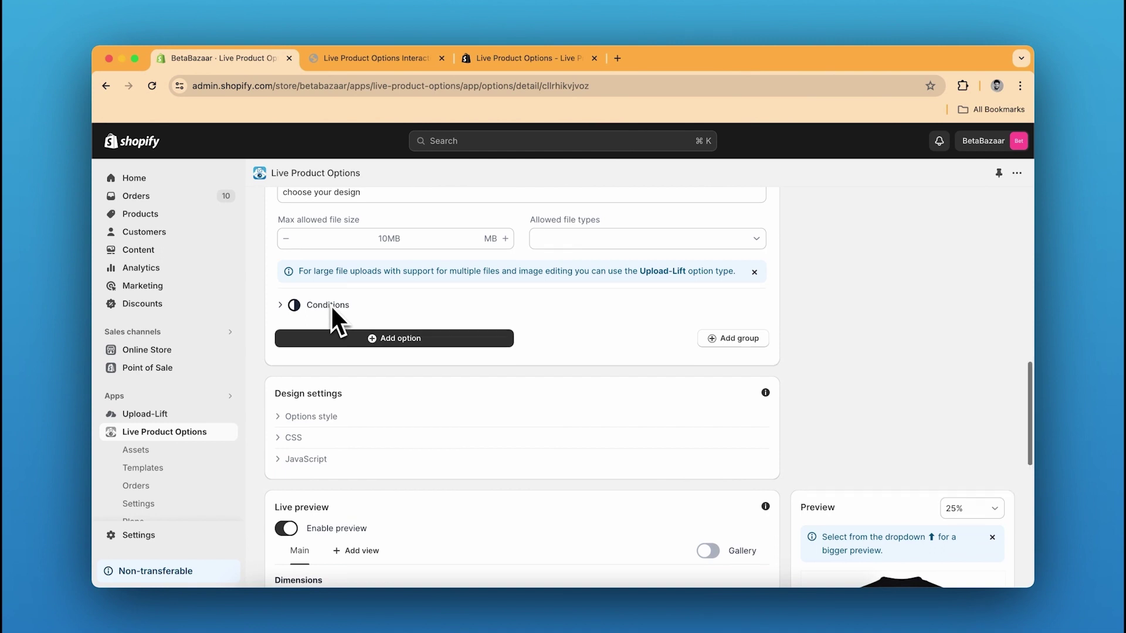
- Open the upload option's Advanced settings
{"action": "scroll", "coordinate": [329, 304], "scroll_direction": "up", "scroll_amount": 2}
{"action": "scroll", "coordinate": [404, 395], "scroll_direction": "up", "scroll_amount": 3}
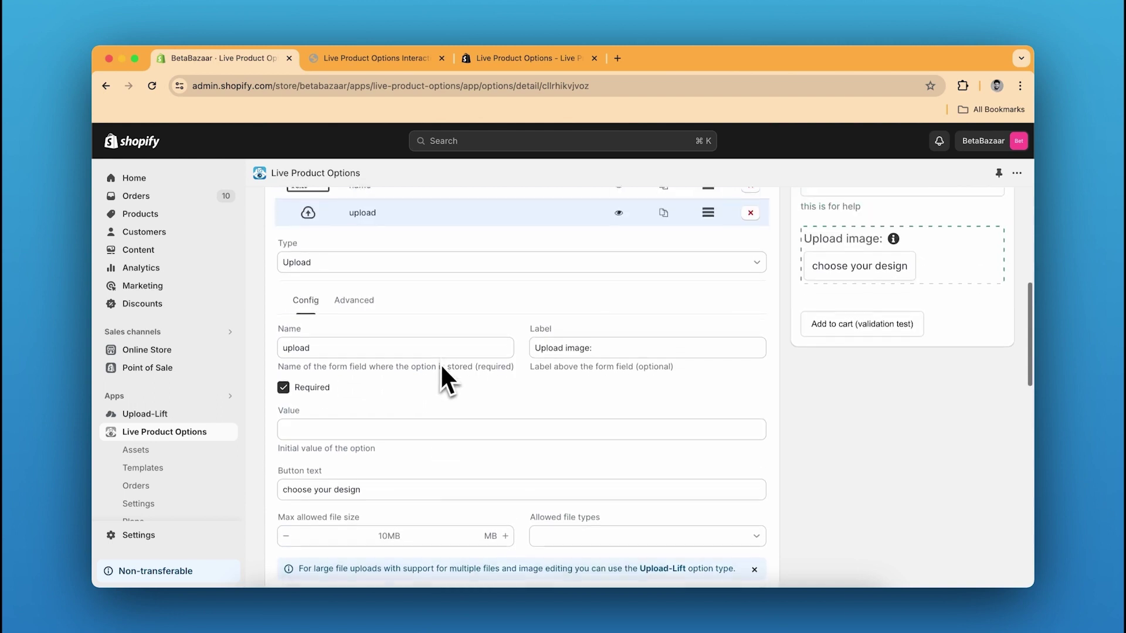
{"action": "left_click", "coordinate": [353, 314]}
{"action": "scroll", "coordinate": [366, 321], "scroll_direction": "down", "scroll_amount": 1}
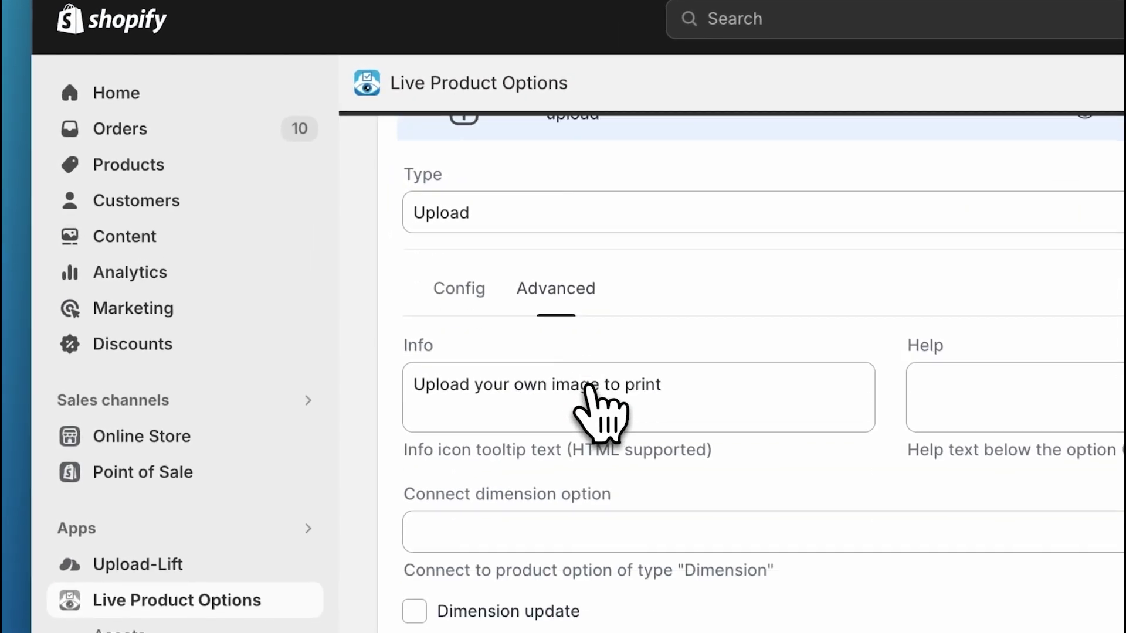
{"action": "scroll", "coordinate": [540, 276], "scroll_direction": "down", "scroll_amount": 1}
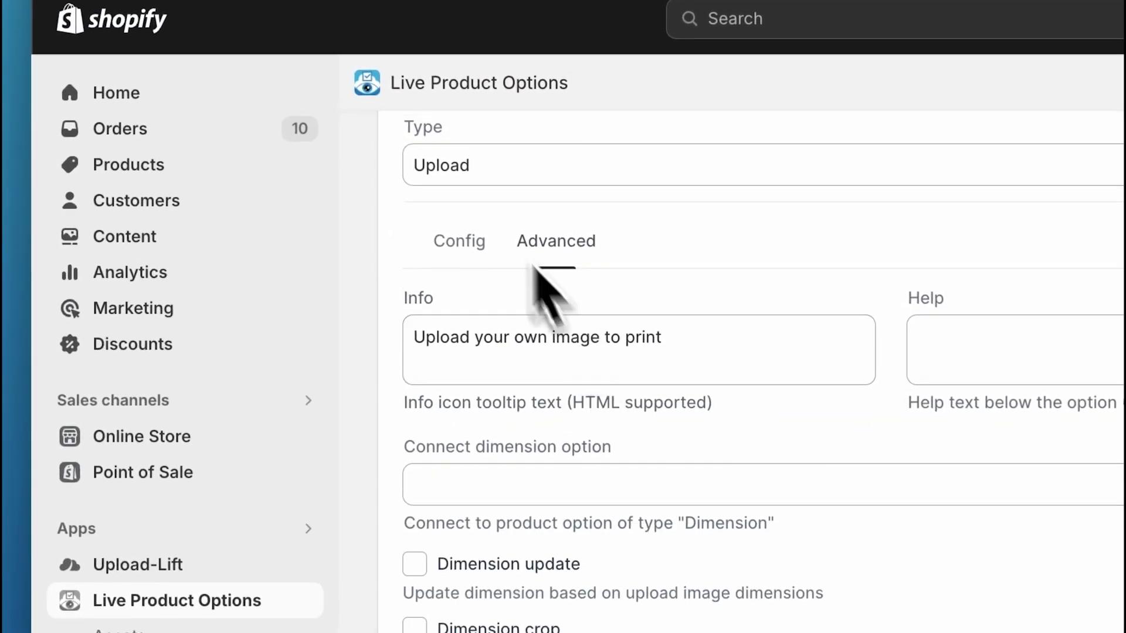
{"action": "scroll", "coordinate": [465, 202], "scroll_direction": "up", "scroll_amount": 3}
{"action": "scroll", "coordinate": [414, 345], "scroll_direction": "down", "scroll_amount": 3}
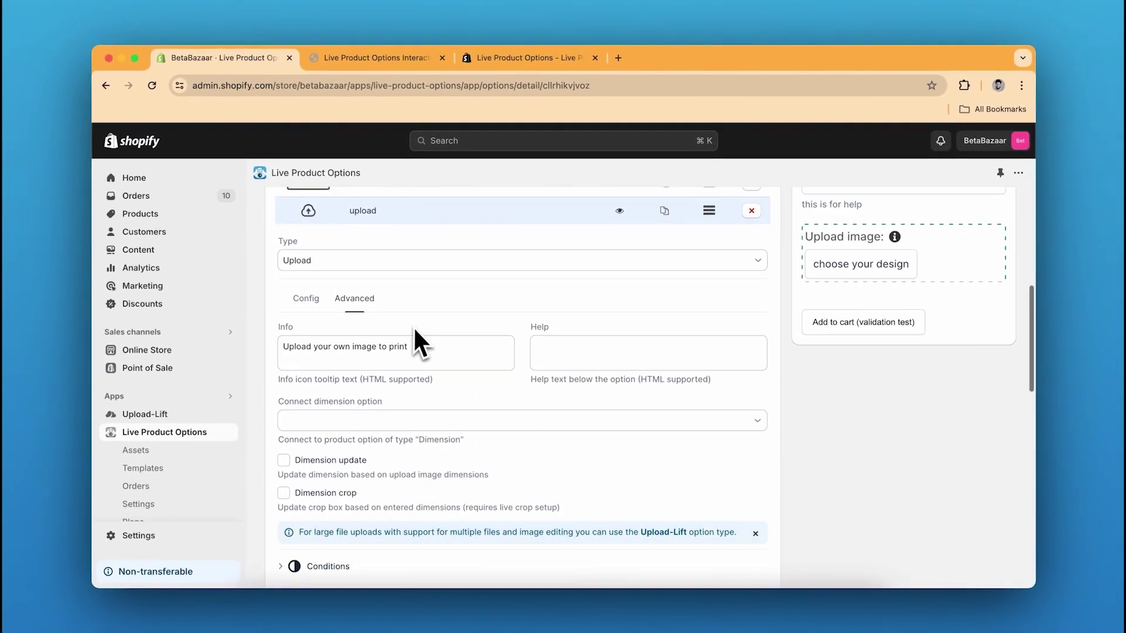
- Inspect the Info tooltip 'Upload your own image to print', Help, and Connect dimension option fields
{"action": "left_click", "coordinate": [486, 290]}
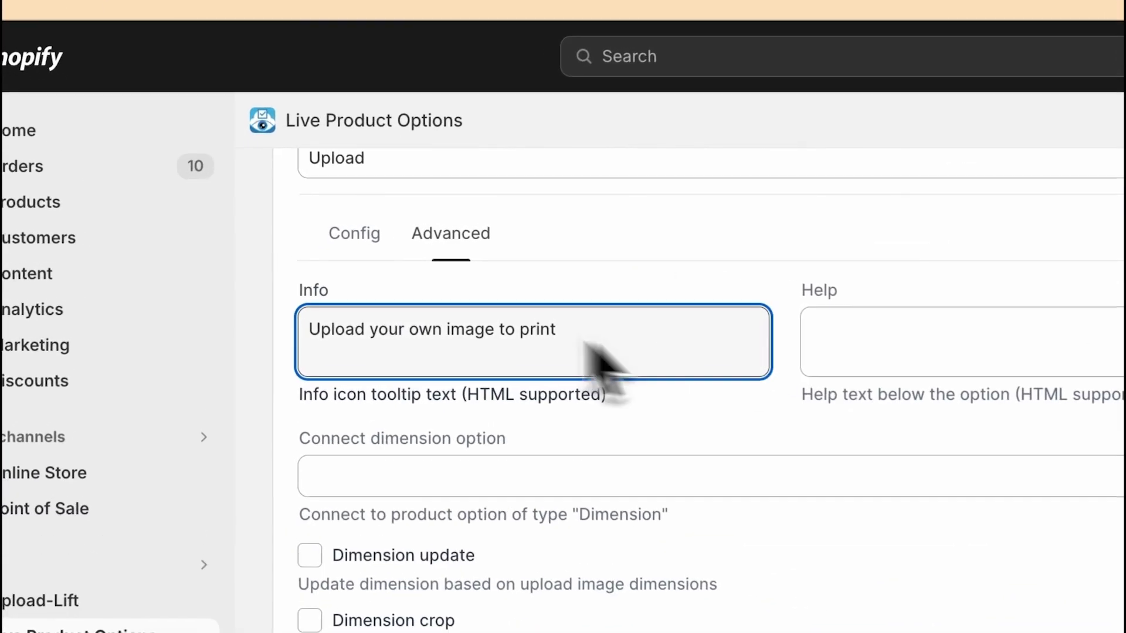
{"action": "left_click", "coordinate": [914, 335]}
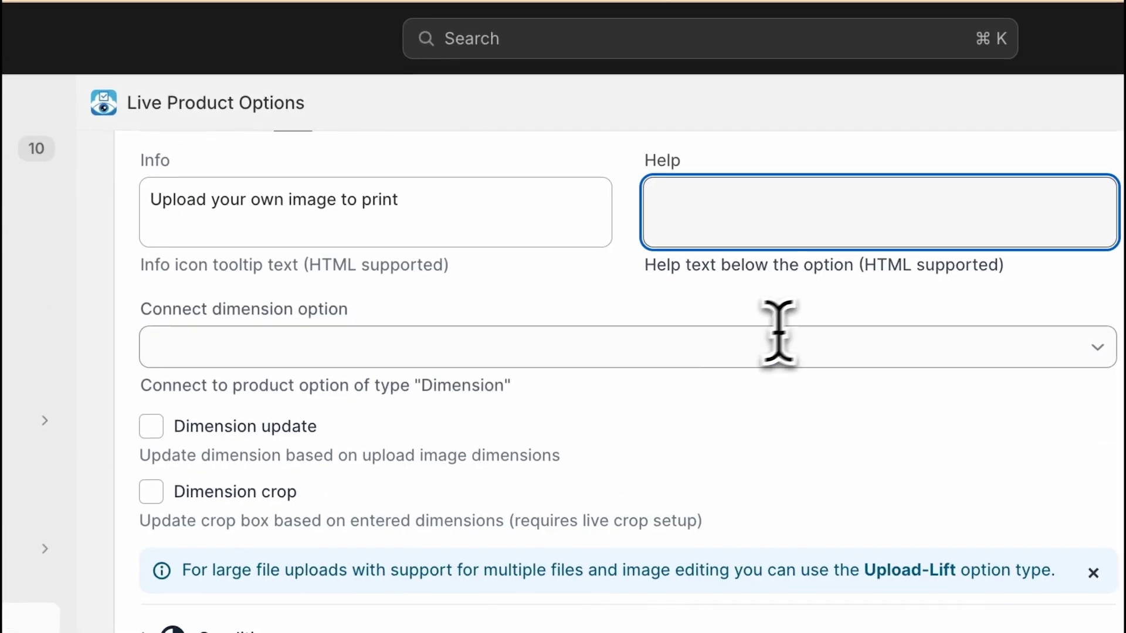
{"action": "left_click", "coordinate": [459, 351]}
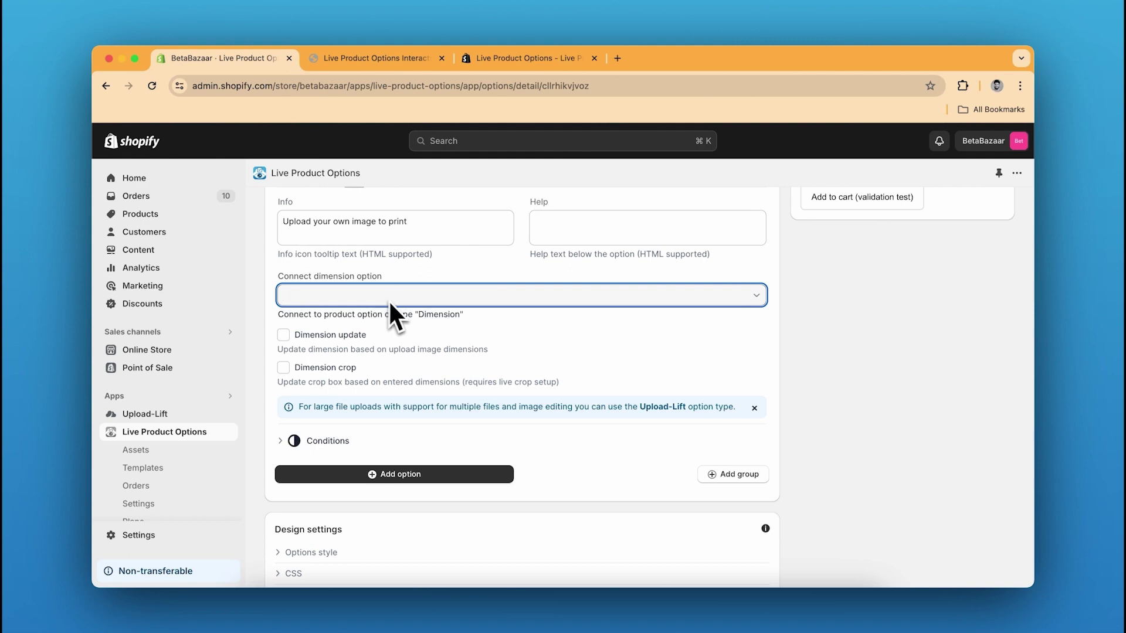
{"action": "scroll", "coordinate": [428, 340], "scroll_direction": "down", "scroll_amount": 1}
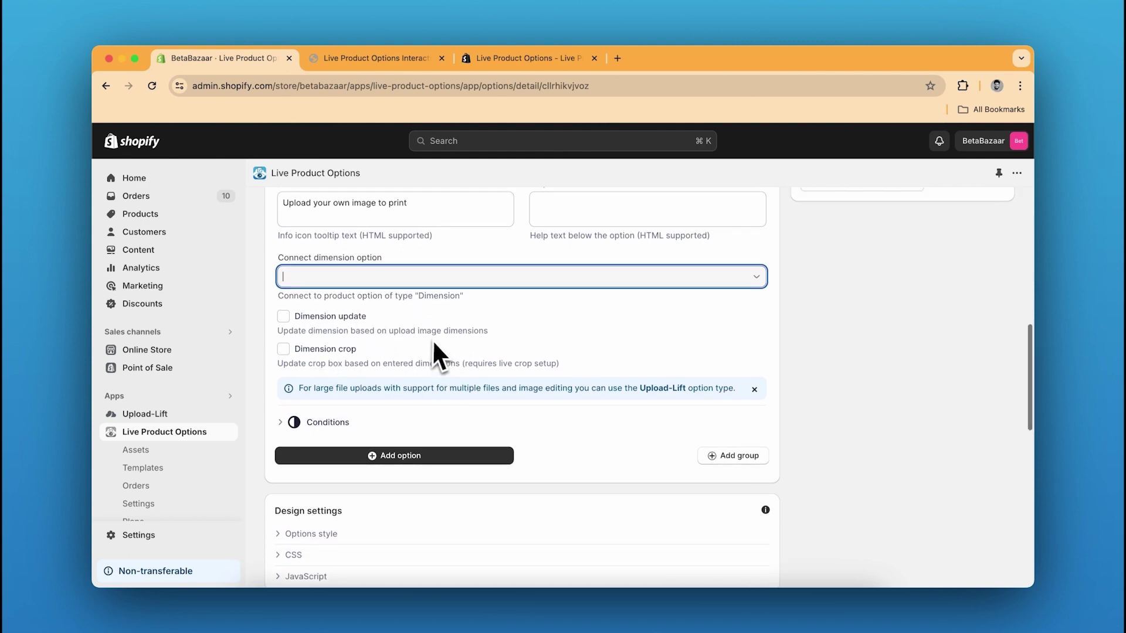
{"action": "scroll", "coordinate": [435, 343], "scroll_direction": "up", "scroll_amount": 2}
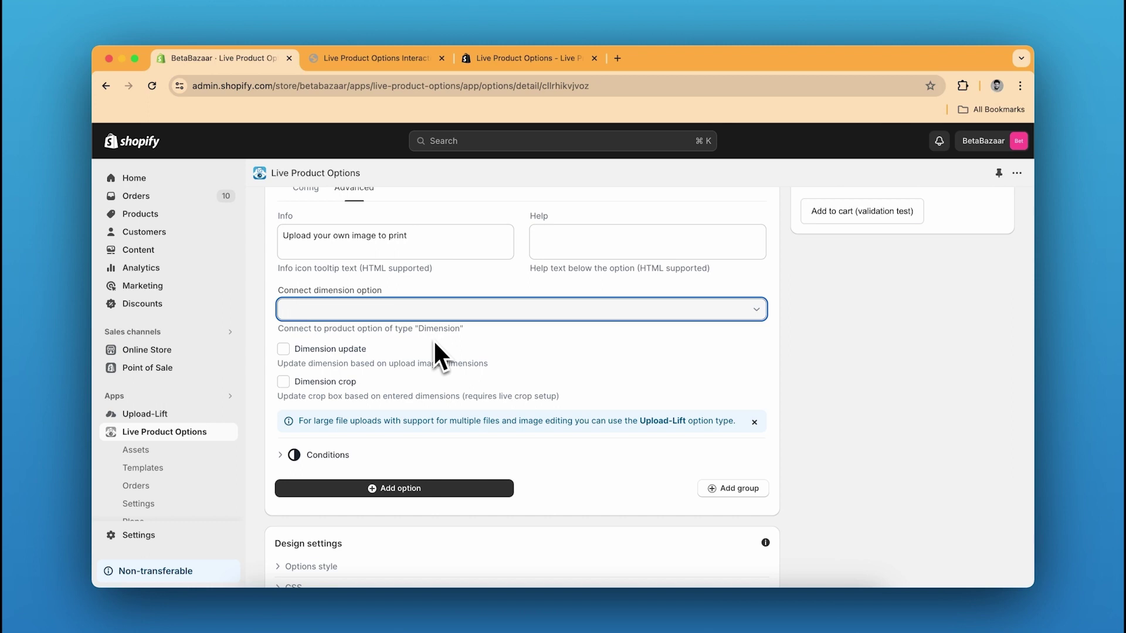
{"action": "scroll", "coordinate": [509, 381], "scroll_direction": "down", "scroll_amount": 10}
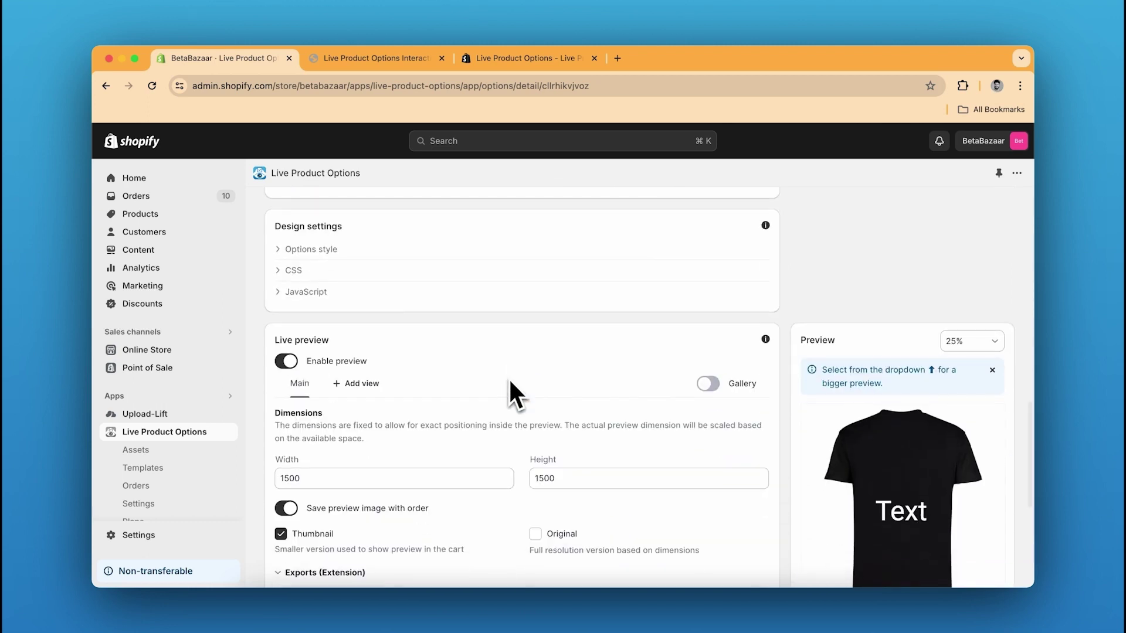
- Under Live preview layers, check the product layer, then expand layer_upload's settings
{"action": "scroll", "coordinate": [509, 381], "scroll_direction": "down", "scroll_amount": 2}
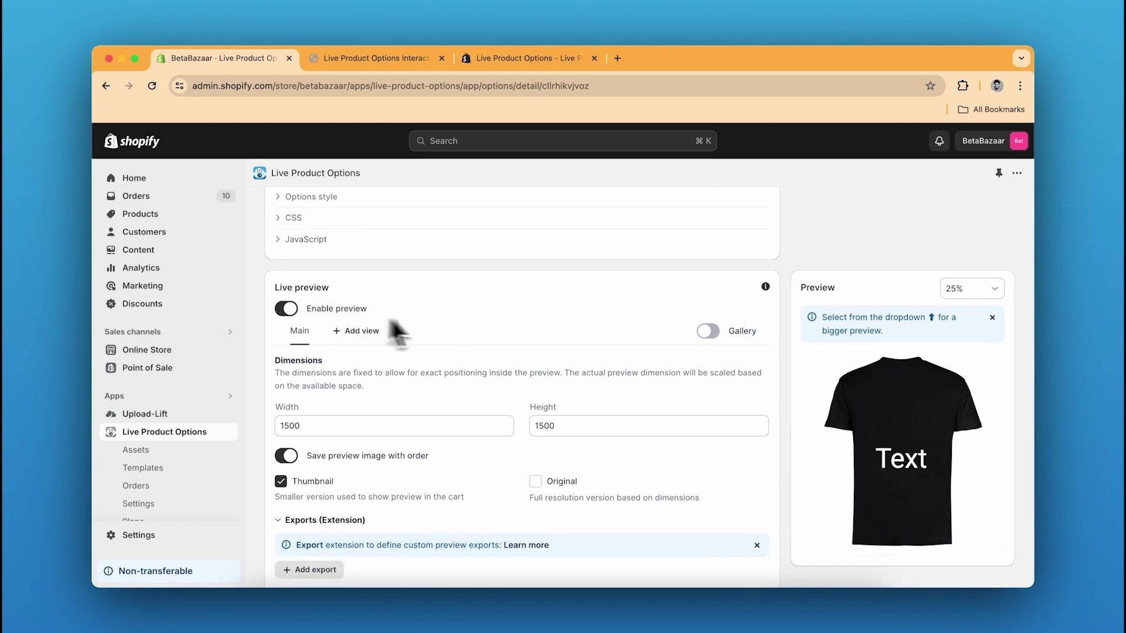
{"action": "scroll", "coordinate": [473, 352], "scroll_direction": "down", "scroll_amount": 7}
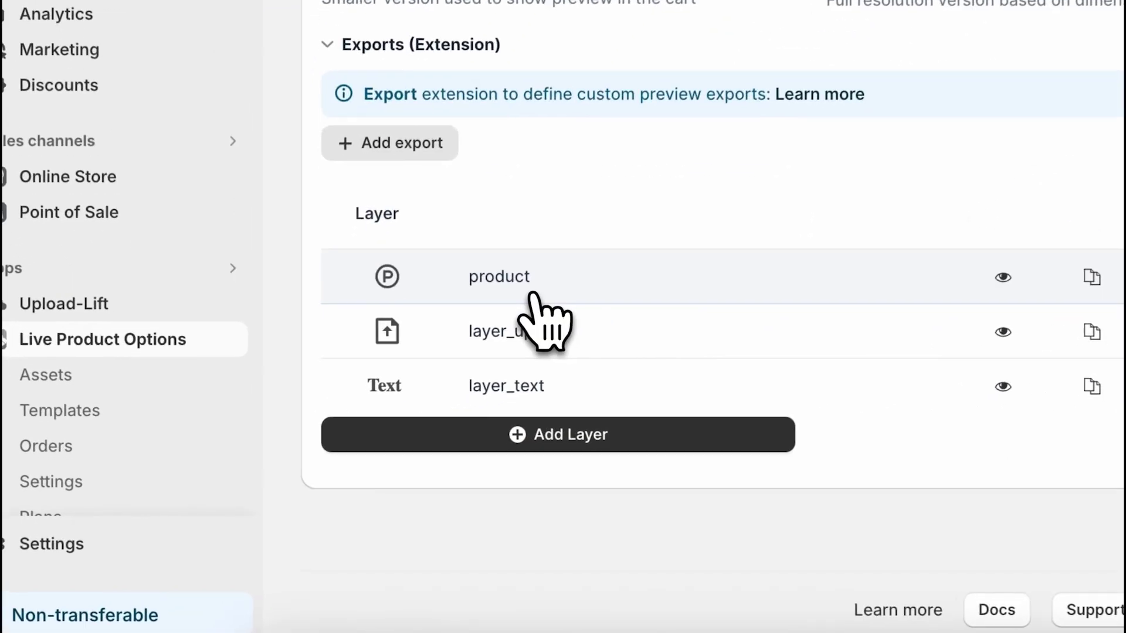
{"action": "left_click", "coordinate": [380, 407]}
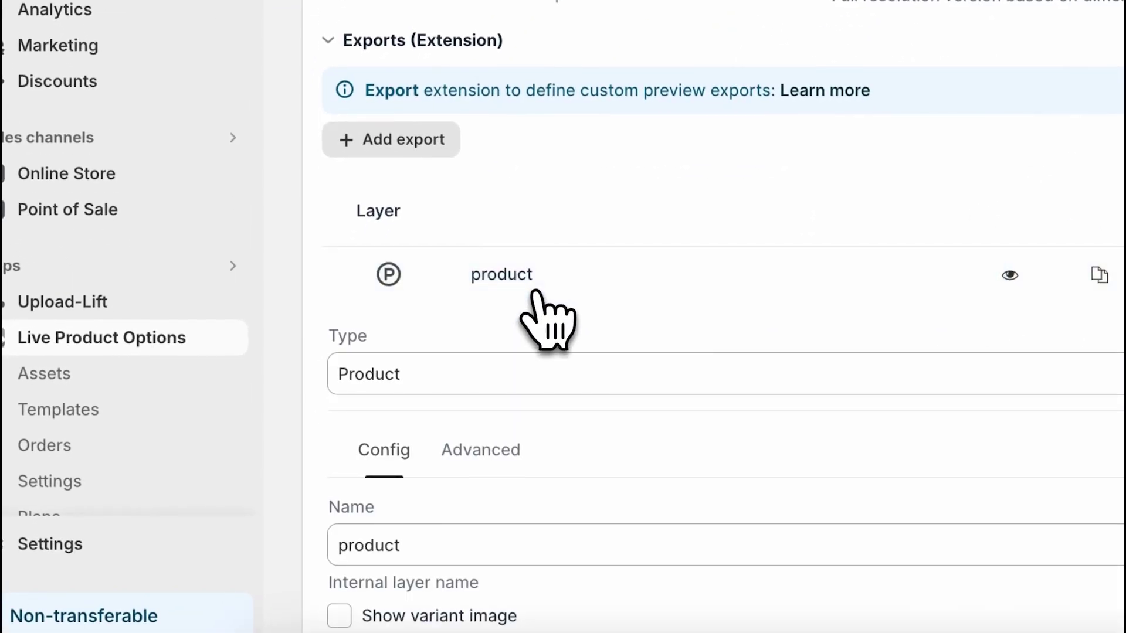
{"action": "left_click", "coordinate": [530, 296]}
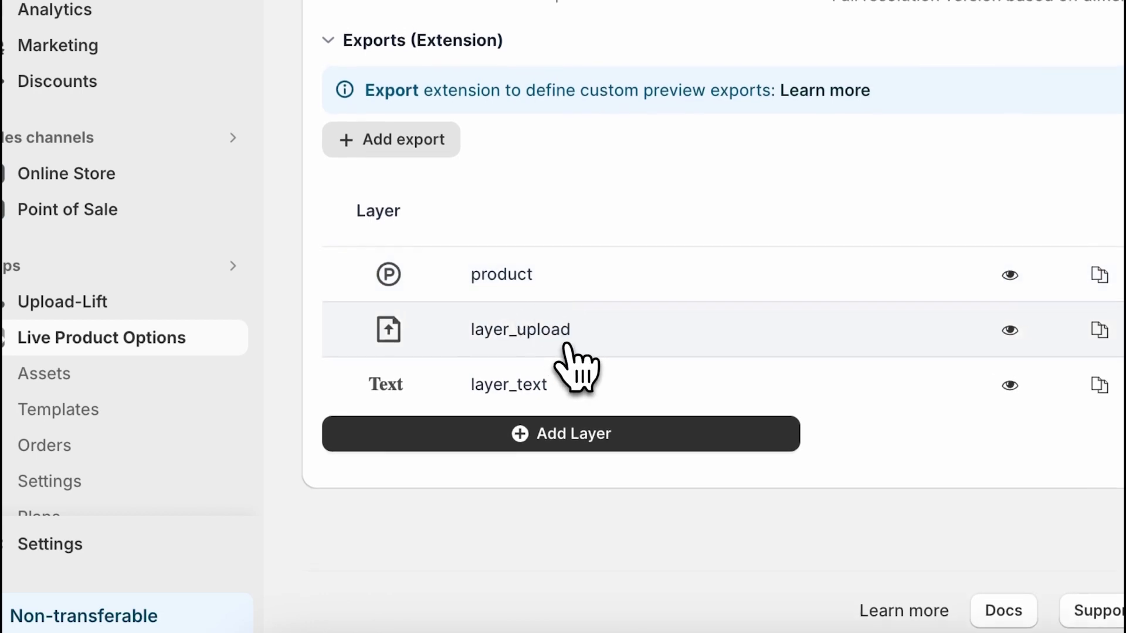
{"action": "left_click", "coordinate": [565, 346]}
{"action": "scroll", "coordinate": [569, 371], "scroll_direction": "down", "scroll_amount": 5}
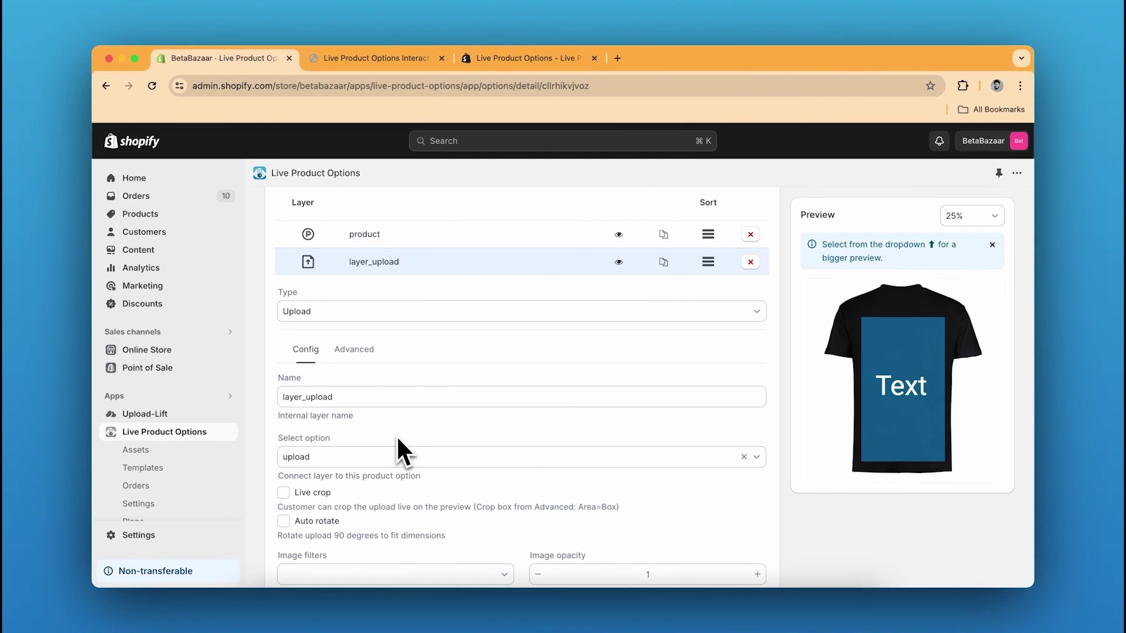
{"action": "scroll", "coordinate": [397, 435], "scroll_direction": "down", "scroll_amount": 1}
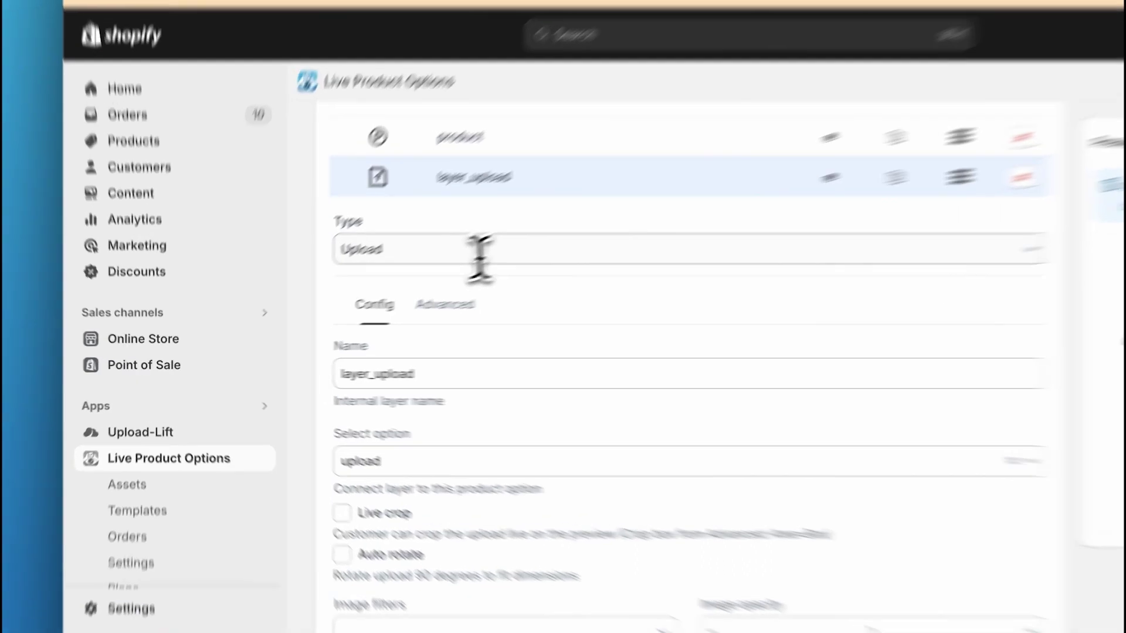
- Keep layer_upload's type as Upload and its linked option as upload
{"action": "left_click", "coordinate": [376, 288]}
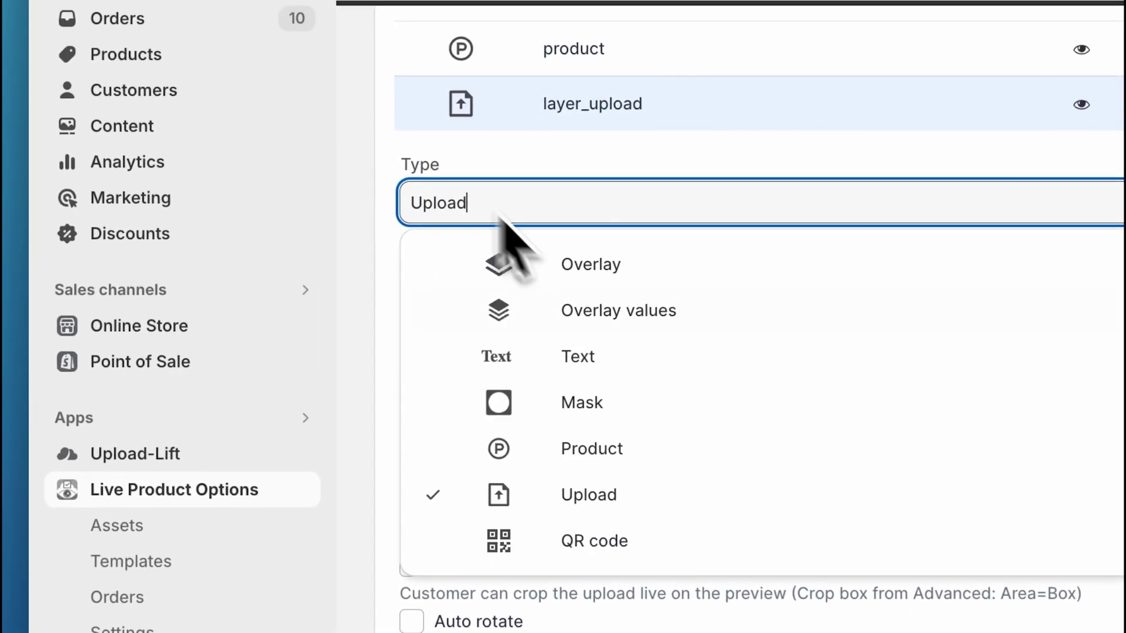
{"action": "scroll", "coordinate": [674, 171], "scroll_direction": "down", "scroll_amount": 1}
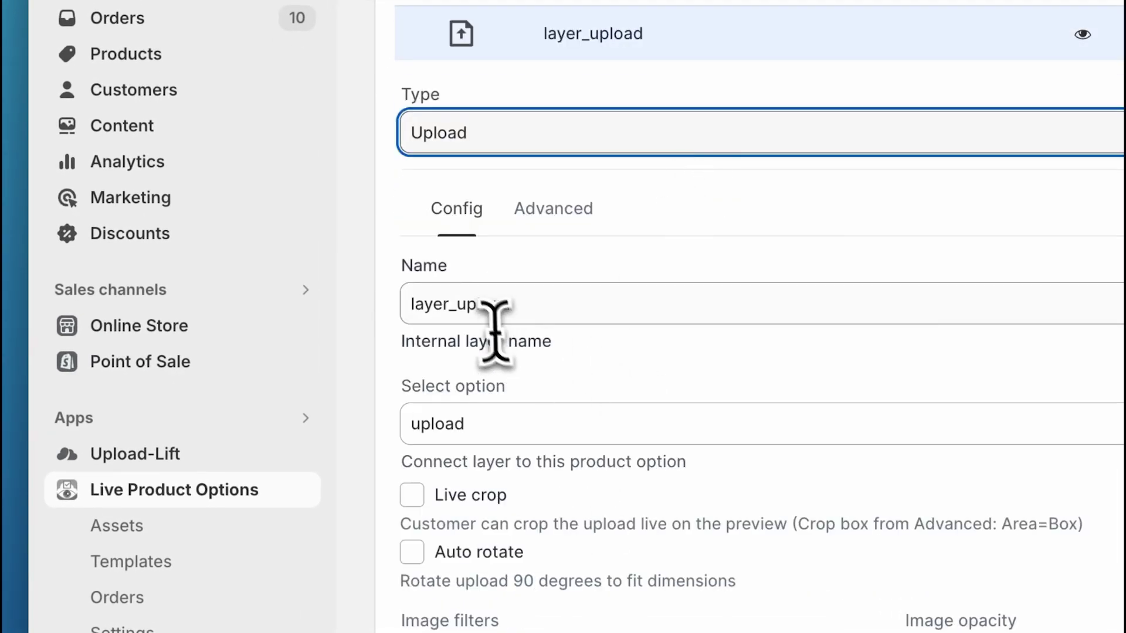
{"action": "left_click", "coordinate": [544, 305]}
{"action": "left_click", "coordinate": [510, 434]}
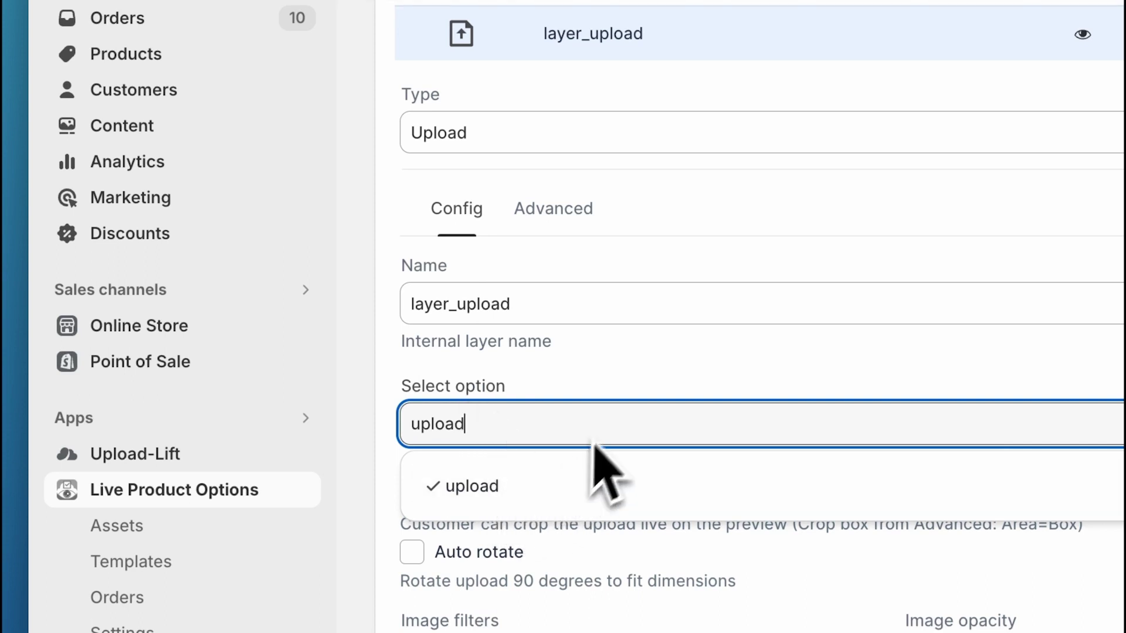
{"action": "left_click", "coordinate": [616, 395]}
{"action": "scroll", "coordinate": [616, 395], "scroll_direction": "down", "scroll_amount": 2}
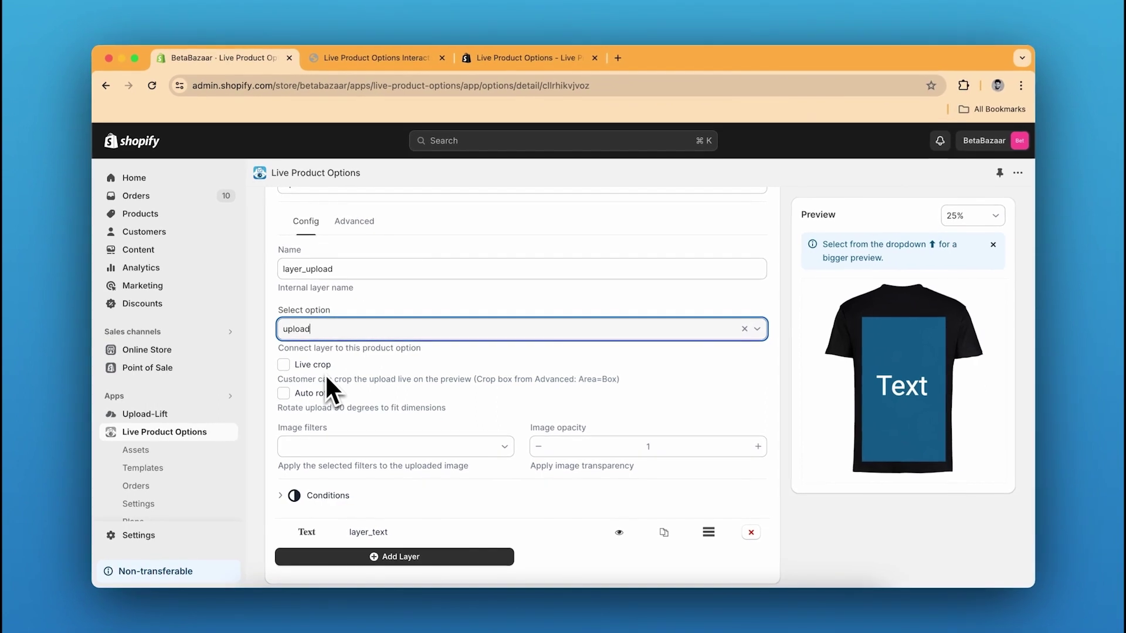
{"action": "scroll", "coordinate": [325, 375], "scroll_direction": "down", "scroll_amount": 2}
{"action": "scroll", "coordinate": [325, 375], "scroll_direction": "up", "scroll_amount": 3}
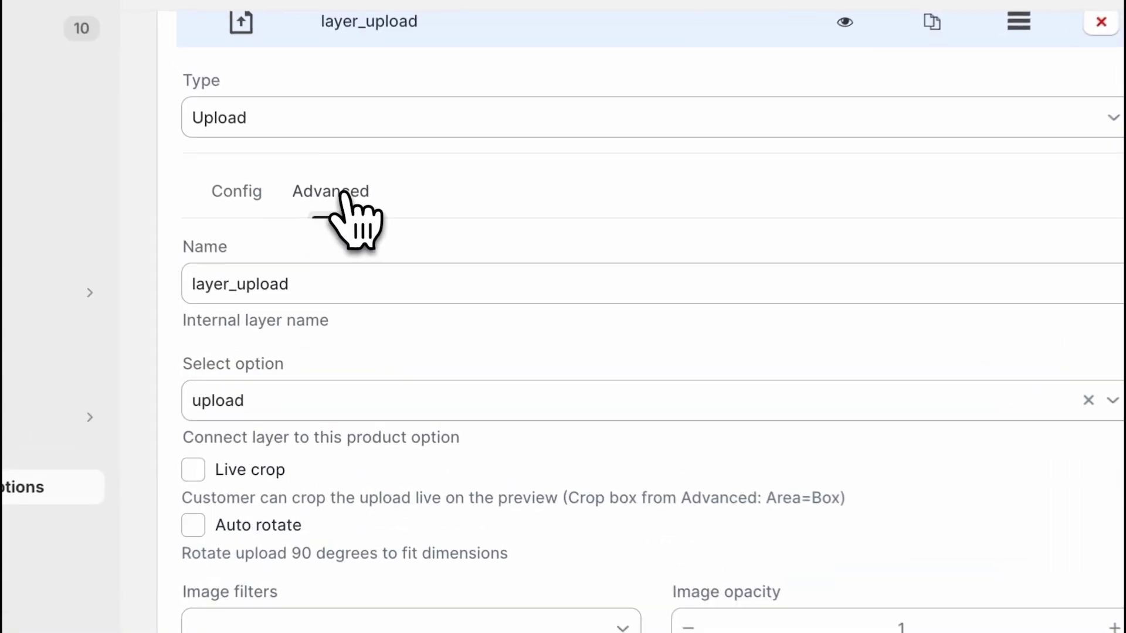
- Open the layer_upload advanced positioning settings
{"action": "left_click", "coordinate": [348, 256]}
{"action": "scroll", "coordinate": [364, 270], "scroll_direction": "down", "scroll_amount": 2}
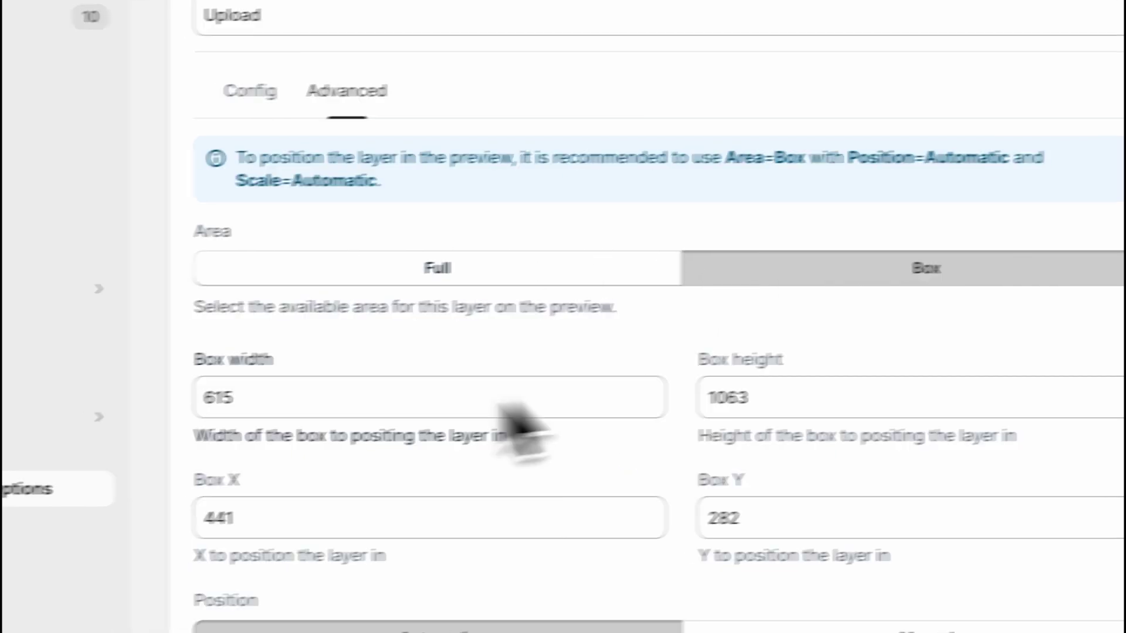
{"action": "scroll", "coordinate": [440, 410], "scroll_direction": "down", "scroll_amount": 4}
{"action": "scroll", "coordinate": [601, 437], "scroll_direction": "down", "scroll_amount": 4}
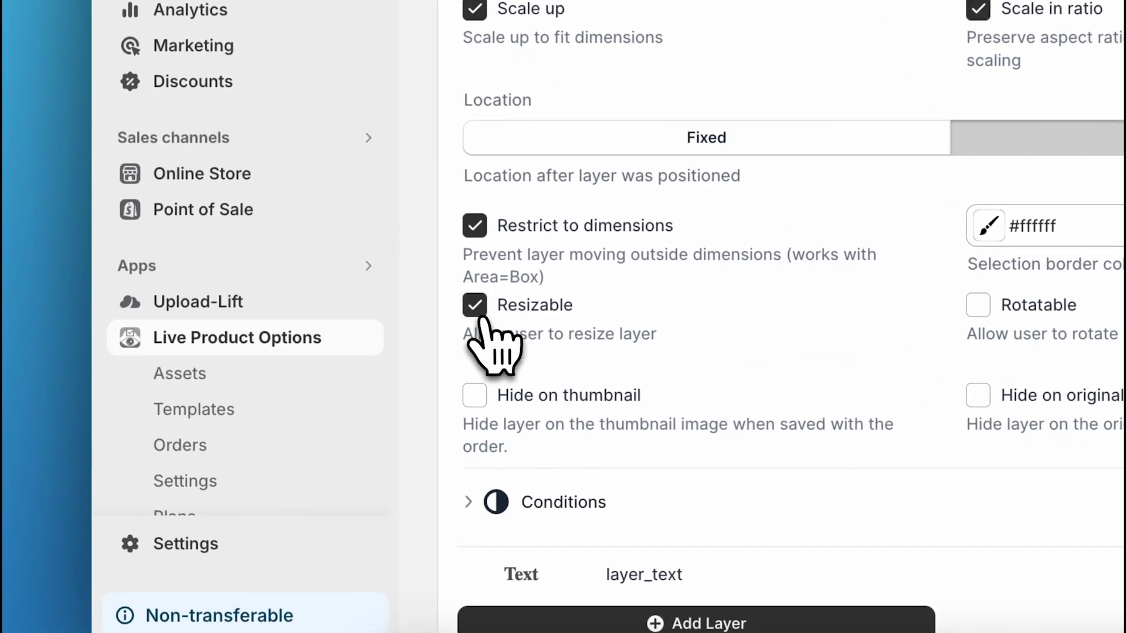
{"action": "scroll", "coordinate": [587, 281], "scroll_direction": "up", "scroll_amount": 5}
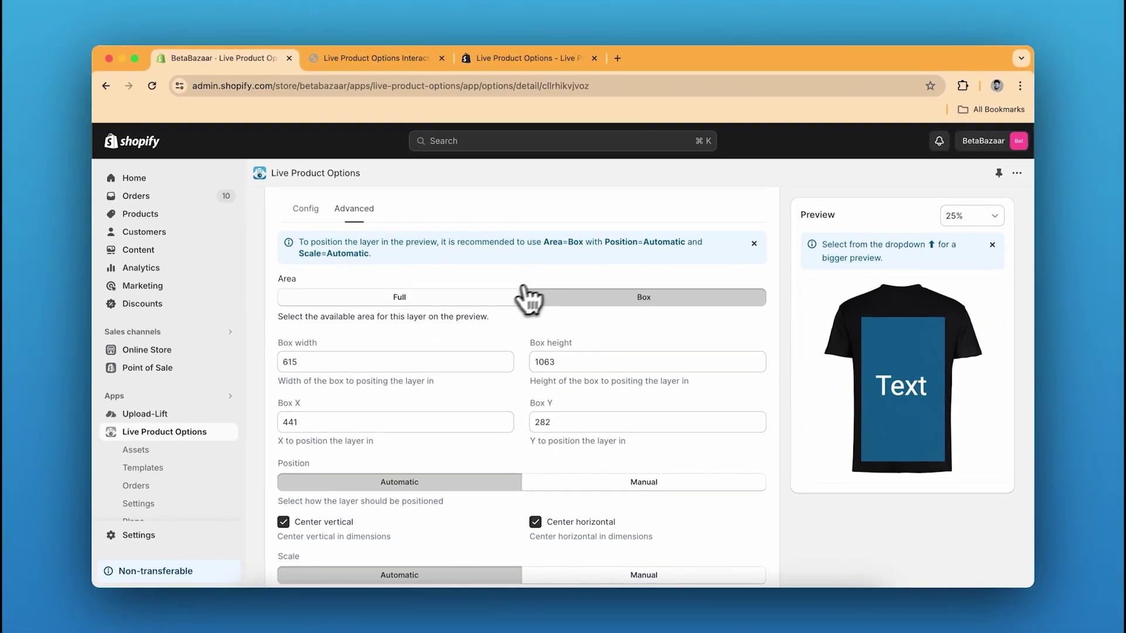
- Set the upload layer's area to Box and stretch it up to height 1164 at Y 184
{"action": "left_click", "coordinate": [481, 297]}
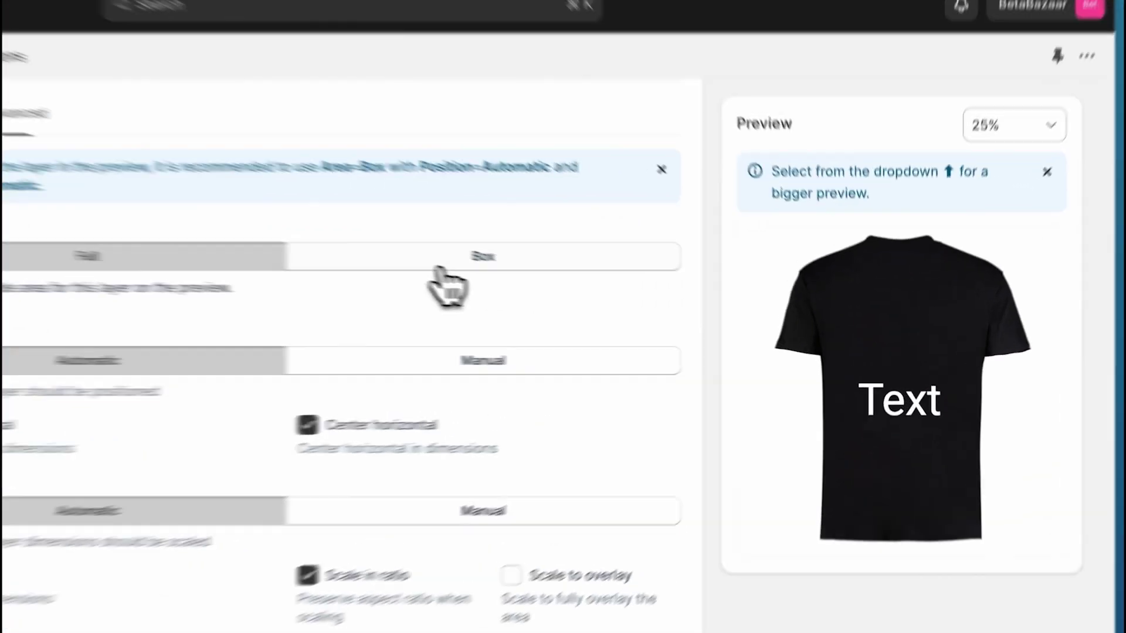
{"action": "left_click", "coordinate": [617, 304]}
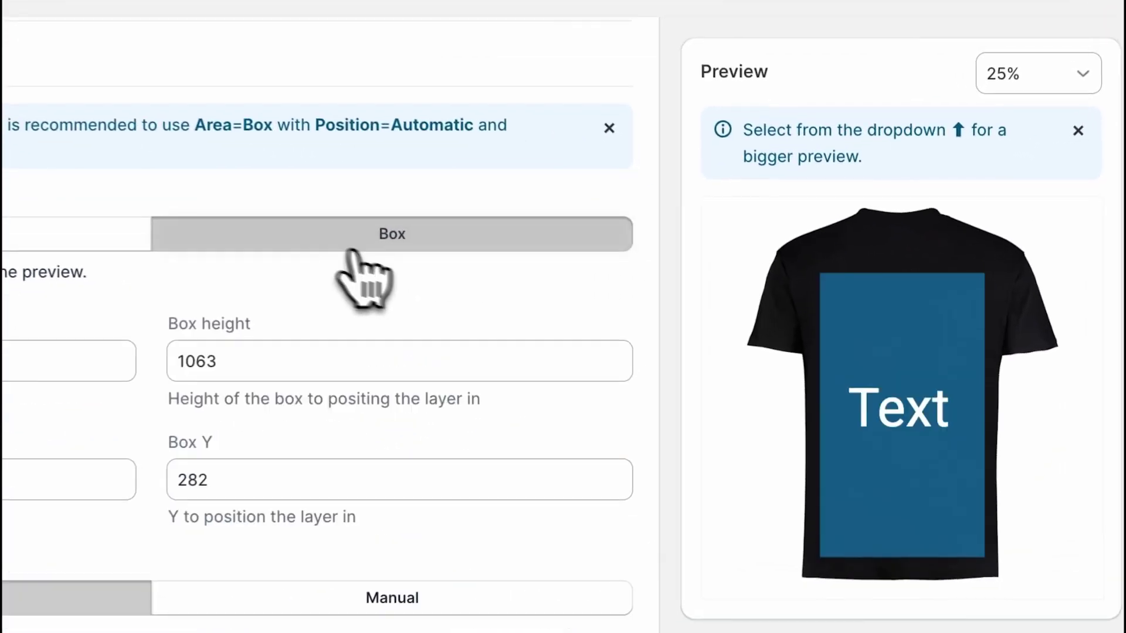
{"action": "left_click_drag", "start_coordinate": [773, 170], "coordinate": [775, 143]}
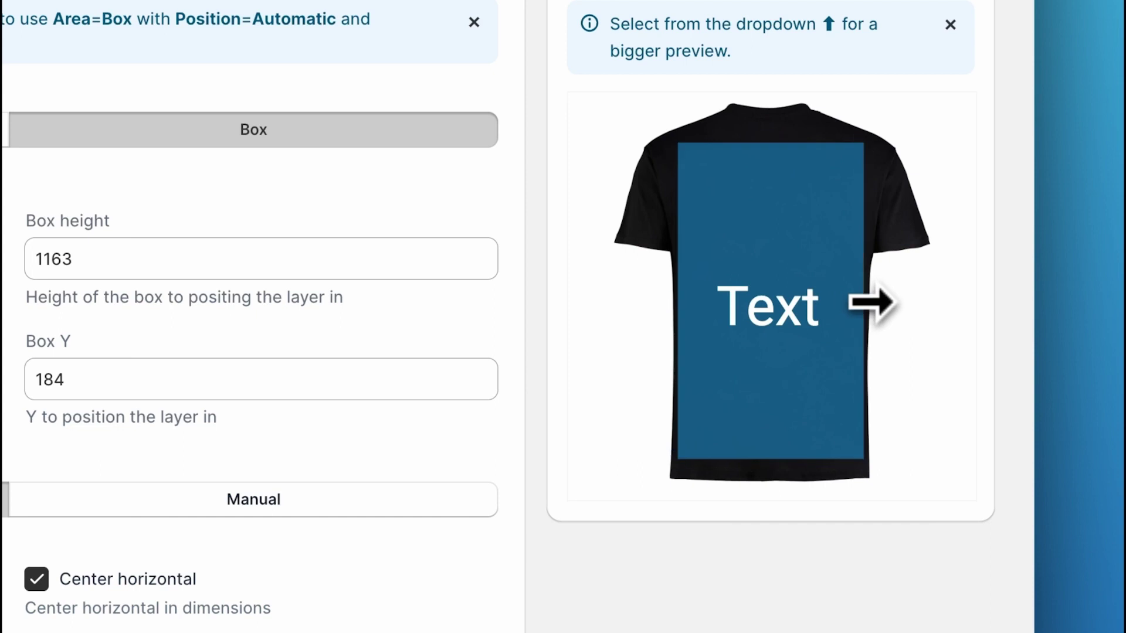
{"action": "scroll", "coordinate": [478, 304], "scroll_direction": "down", "scroll_amount": 10}
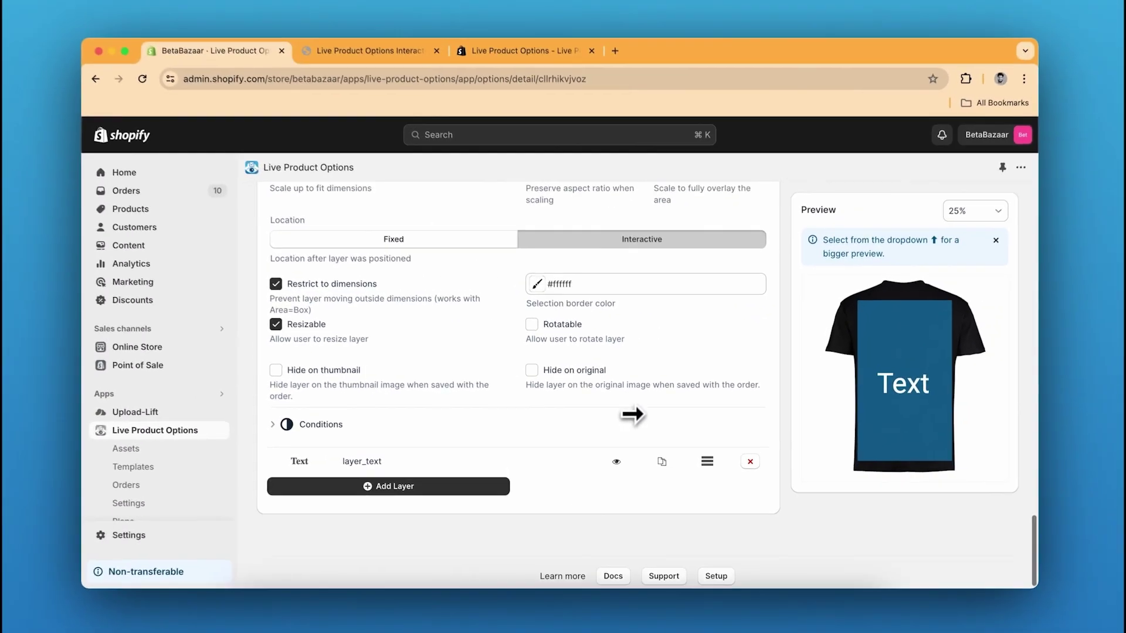
{"action": "scroll", "coordinate": [608, 394], "scroll_direction": "up", "scroll_amount": 10}
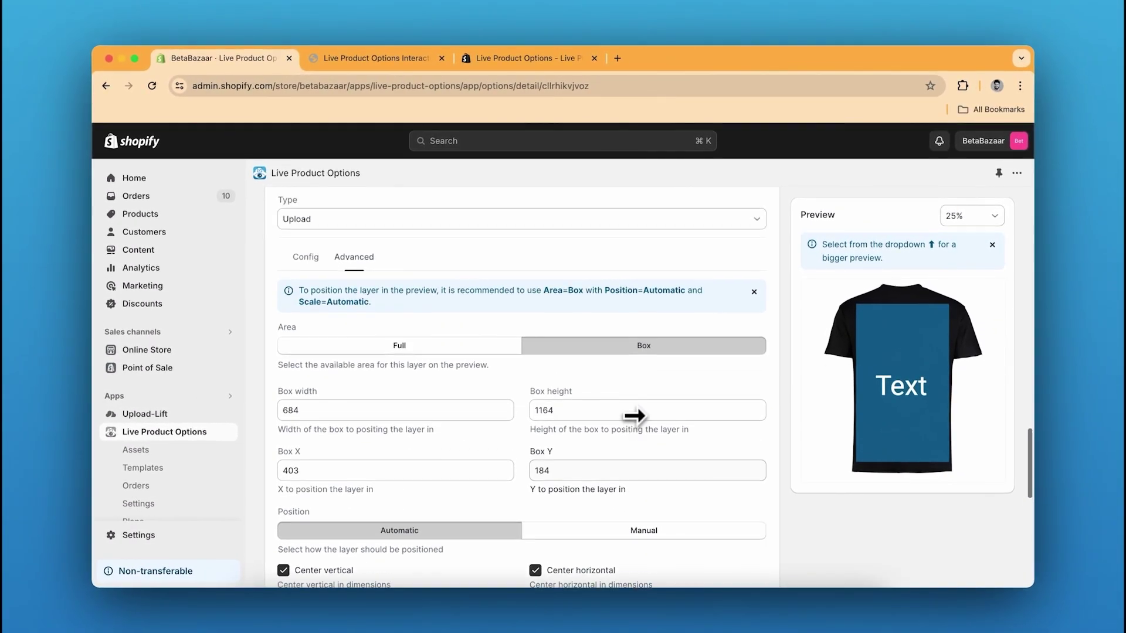
{"action": "scroll", "coordinate": [633, 416], "scroll_direction": "up", "scroll_amount": 10}
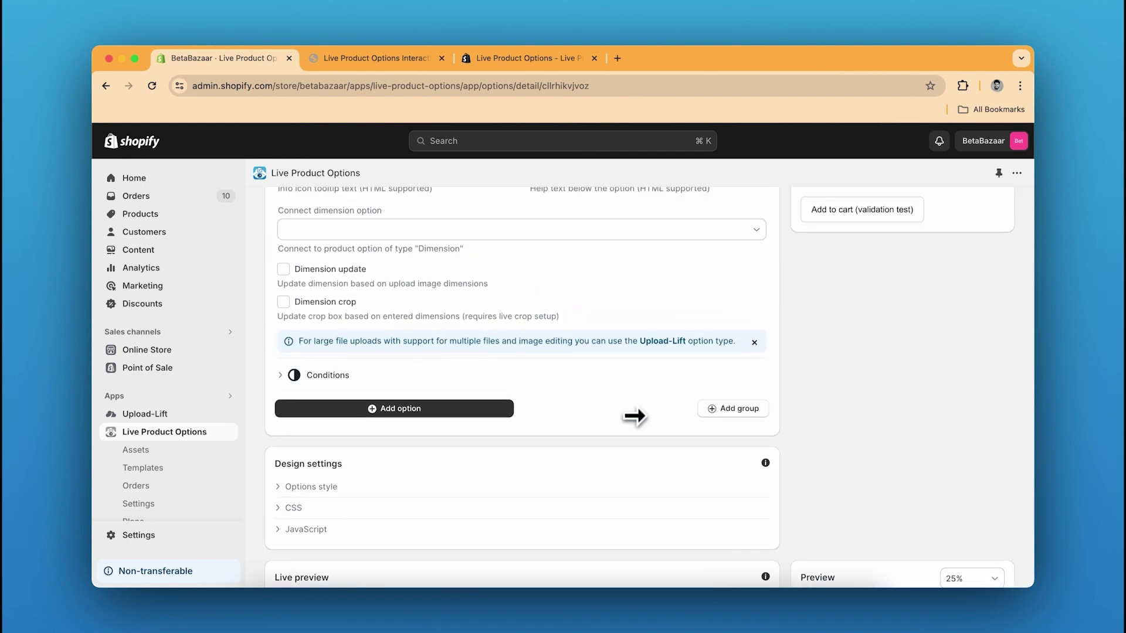
- Collapse the layer_upload settings so layer_text appears in the layer list
{"action": "scroll", "coordinate": [634, 416], "scroll_direction": "down", "scroll_amount": 10}
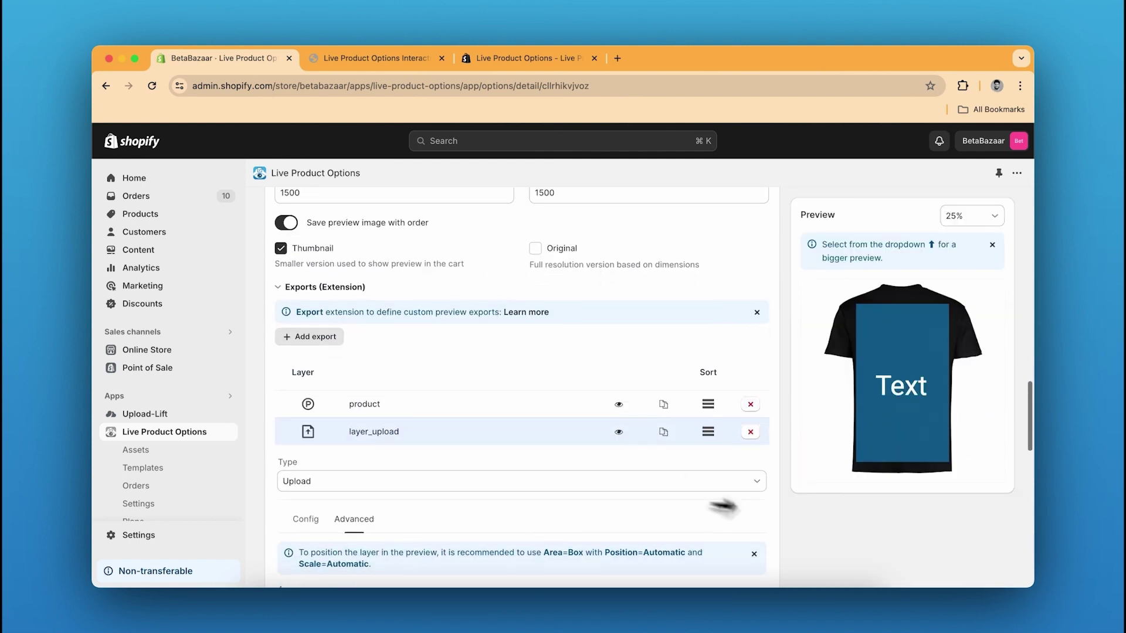
{"action": "scroll", "coordinate": [537, 347], "scroll_direction": "down", "scroll_amount": 2}
{"action": "scroll", "coordinate": [537, 348], "scroll_direction": "up", "scroll_amount": 2}
{"action": "scroll", "coordinate": [537, 347], "scroll_direction": "down", "scroll_amount": 6}
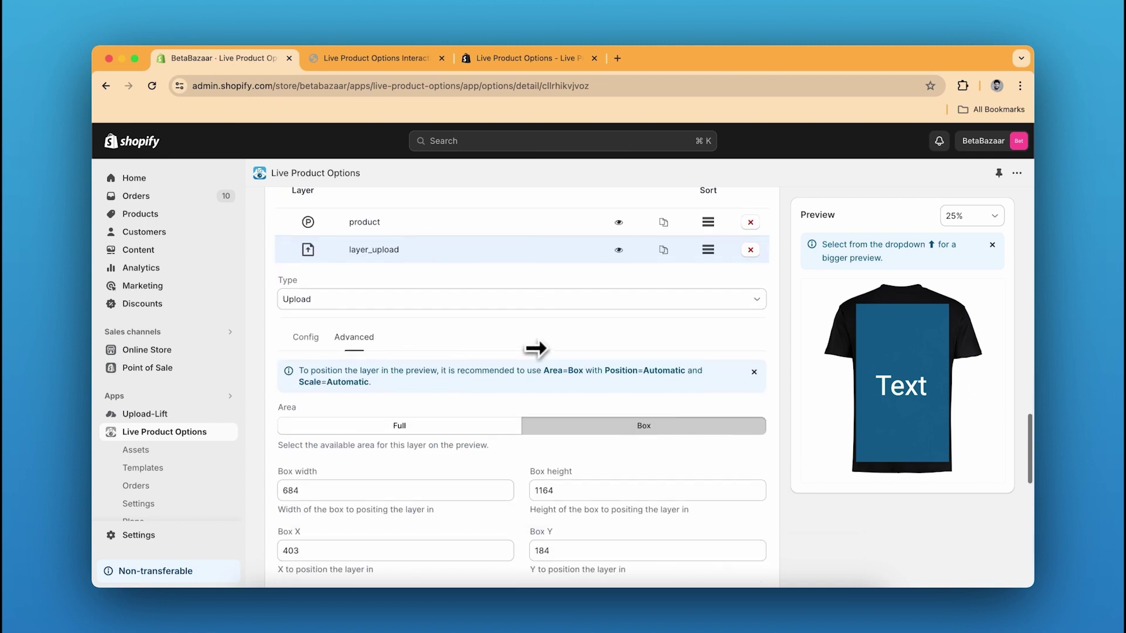
{"action": "scroll", "coordinate": [538, 347], "scroll_direction": "up", "scroll_amount": 4}
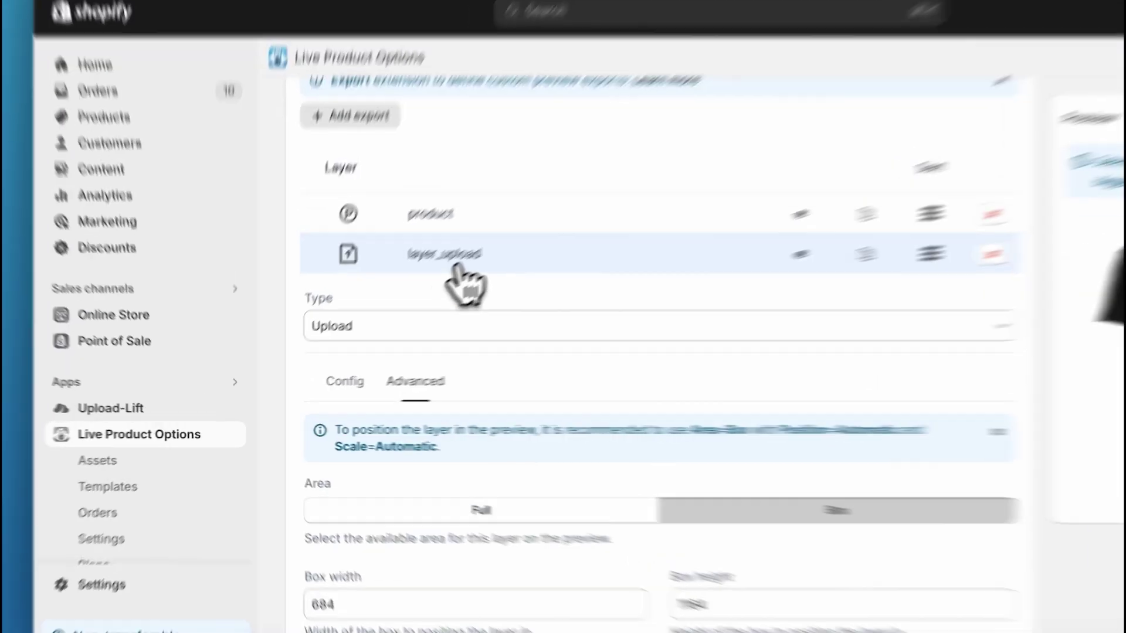
{"action": "left_click", "coordinate": [446, 312]}
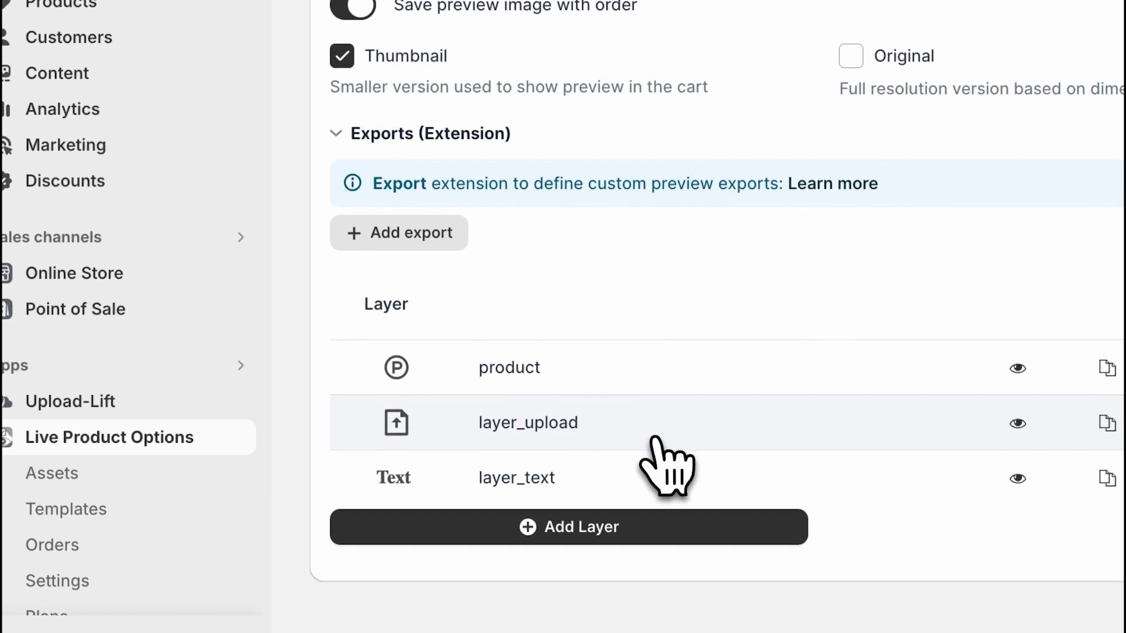
- Open the layer_text settings and review its layer Type
{"action": "left_click", "coordinate": [590, 482]}
{"action": "scroll", "coordinate": [590, 482], "scroll_direction": "down", "scroll_amount": 6}
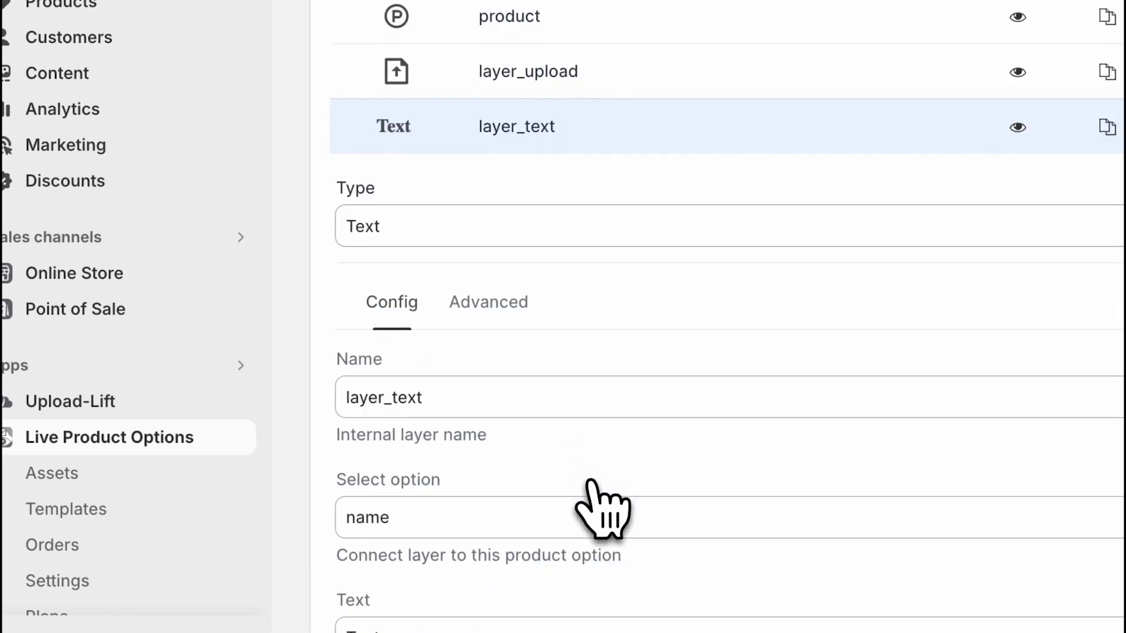
{"action": "left_click", "coordinate": [402, 229]}
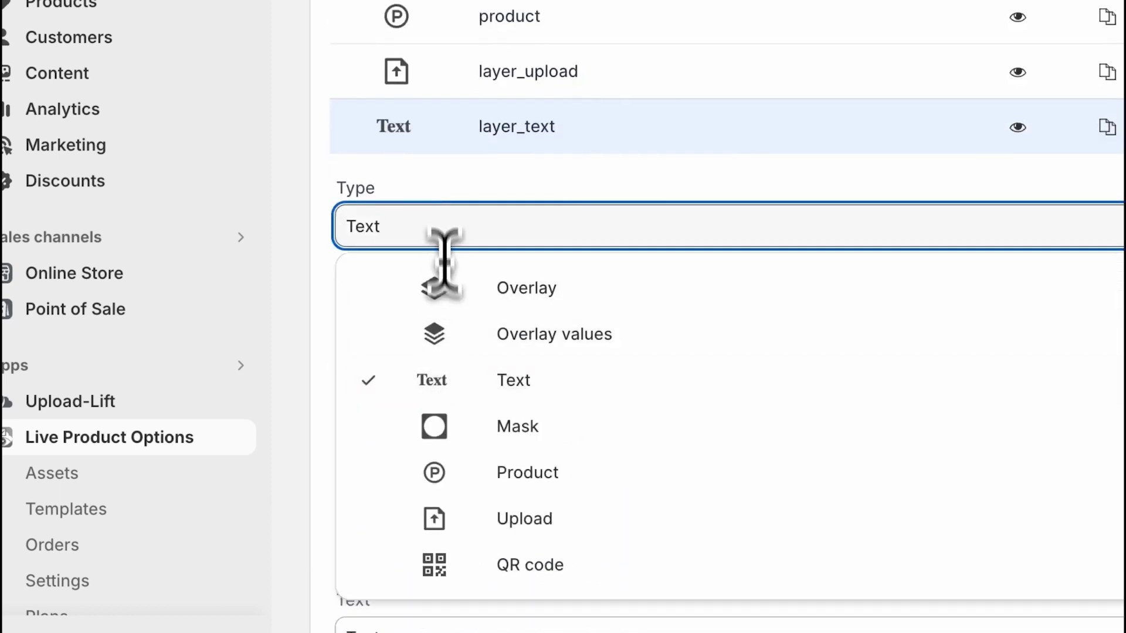
{"action": "scroll", "coordinate": [444, 206], "scroll_direction": "down", "scroll_amount": 6}
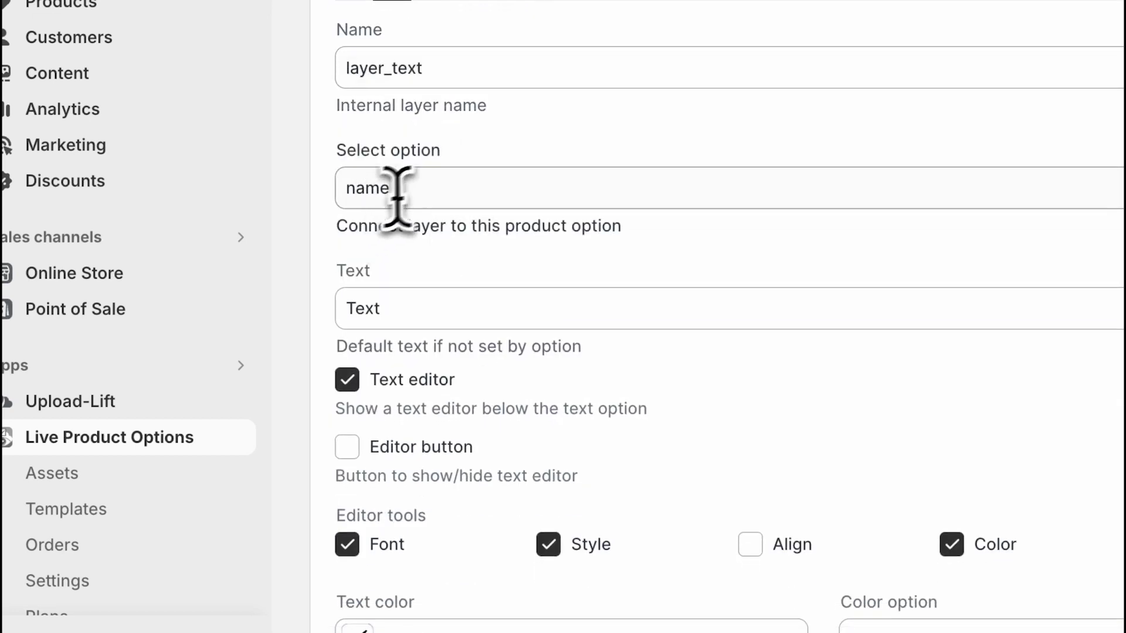
- Check the text layer's config: linked to name, default text 'Text', Roboto in #ffffff
{"action": "left_click", "coordinate": [430, 194]}
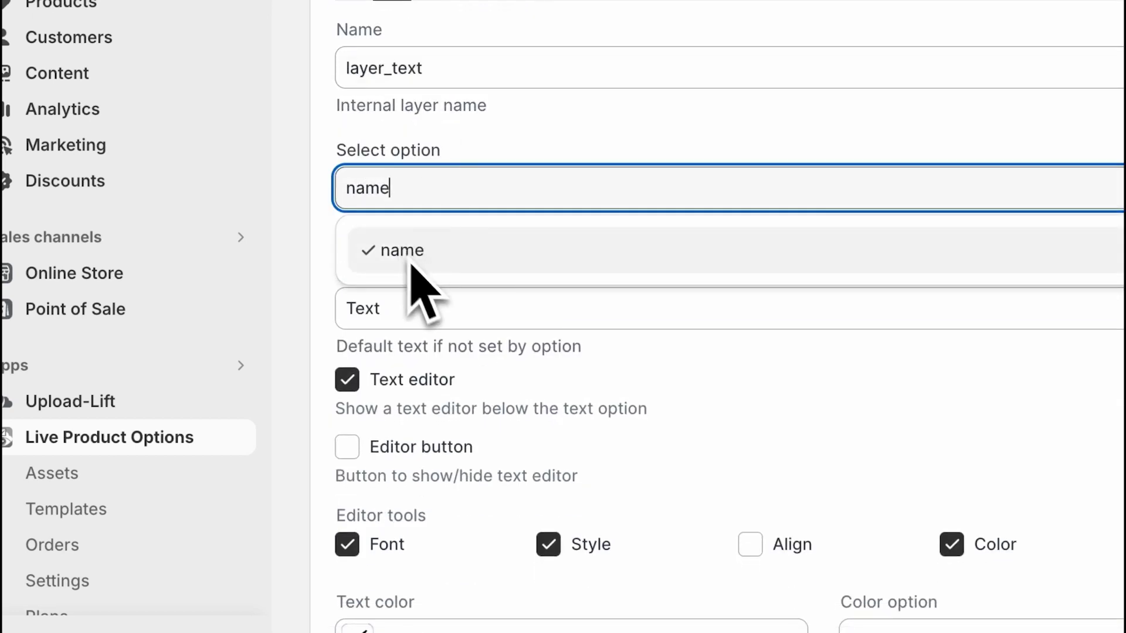
{"action": "scroll", "coordinate": [678, 409], "scroll_direction": "down", "scroll_amount": 2}
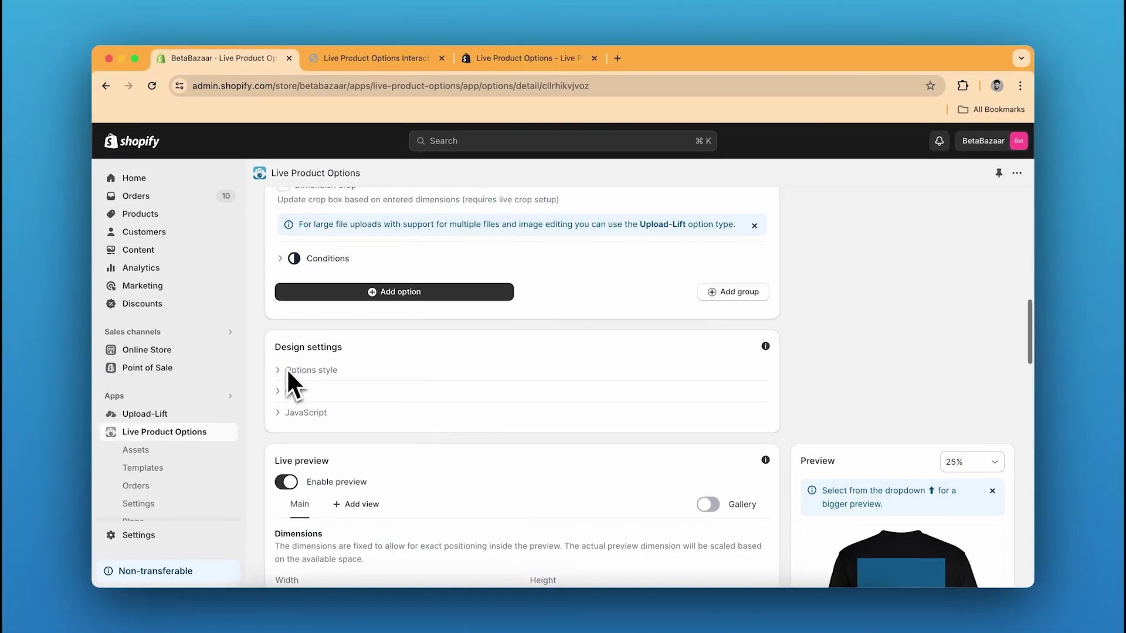
{"action": "scroll", "coordinate": [286, 368], "scroll_direction": "up", "scroll_amount": 10}
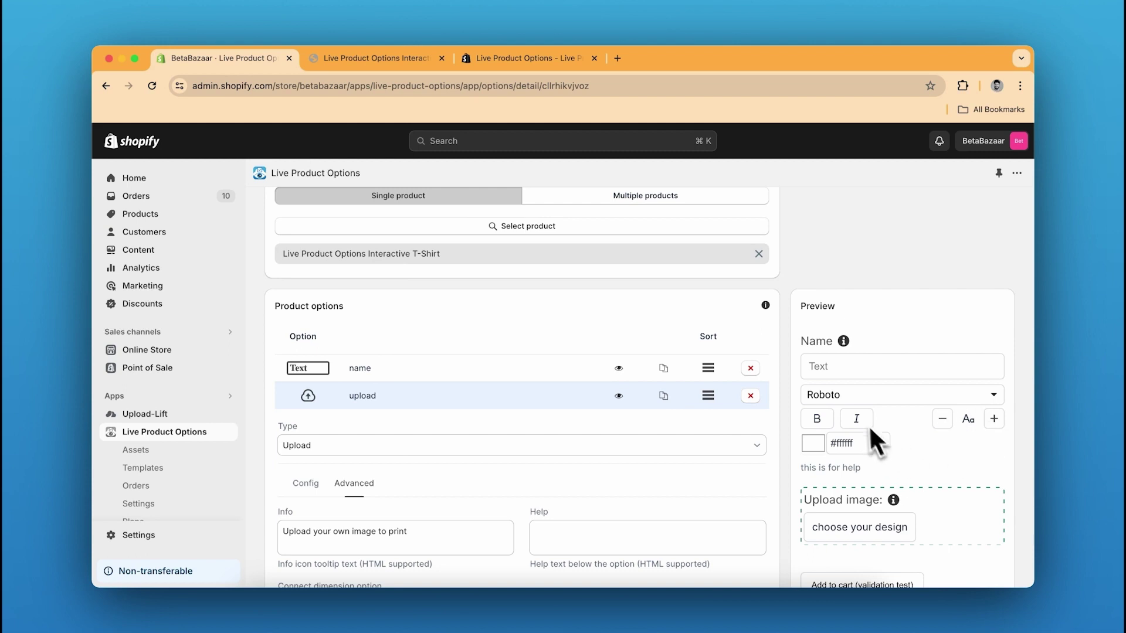
{"action": "scroll", "coordinate": [863, 414], "scroll_direction": "down", "scroll_amount": 20}
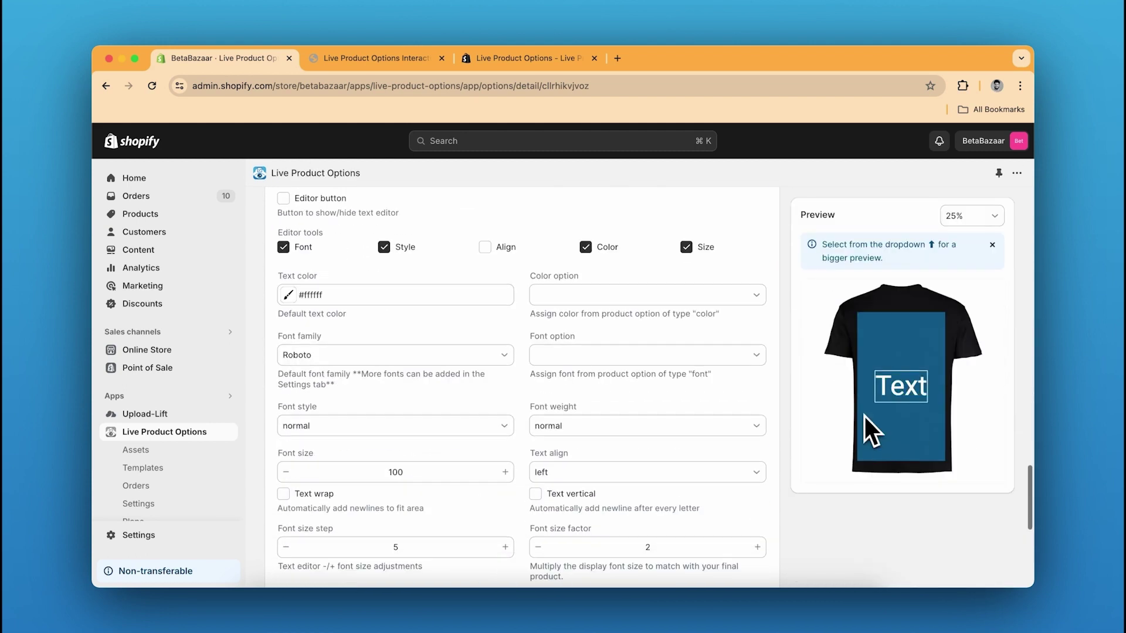
{"action": "scroll", "coordinate": [865, 416], "scroll_direction": "down", "scroll_amount": 1}
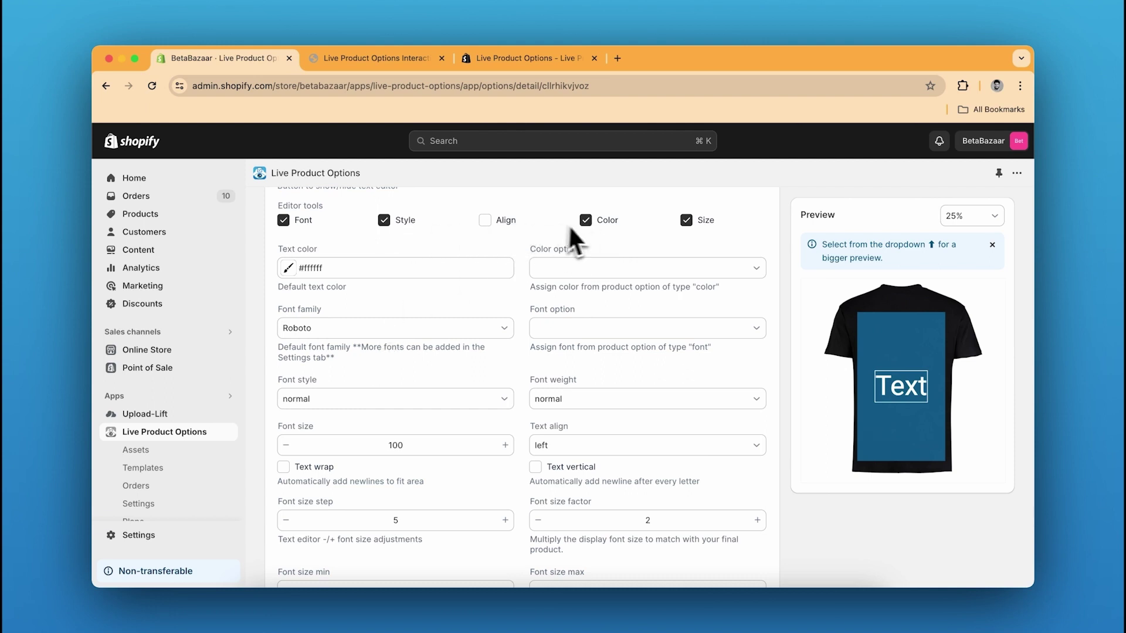
{"action": "scroll", "coordinate": [408, 232], "scroll_direction": "down", "scroll_amount": 1}
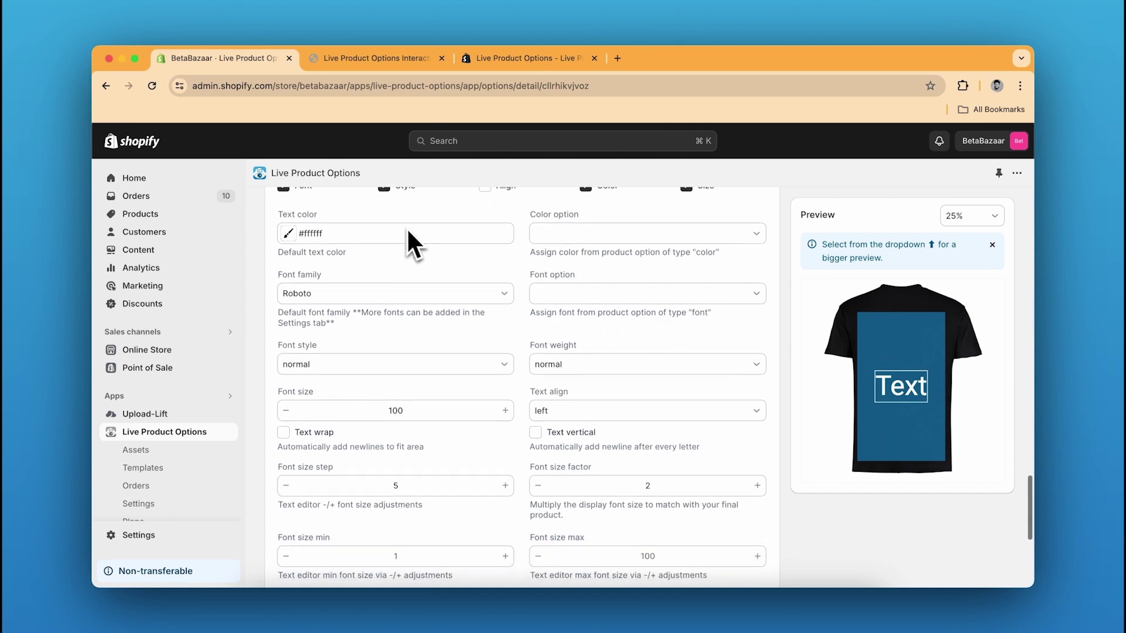
{"action": "scroll", "coordinate": [407, 227], "scroll_direction": "down", "scroll_amount": 3}
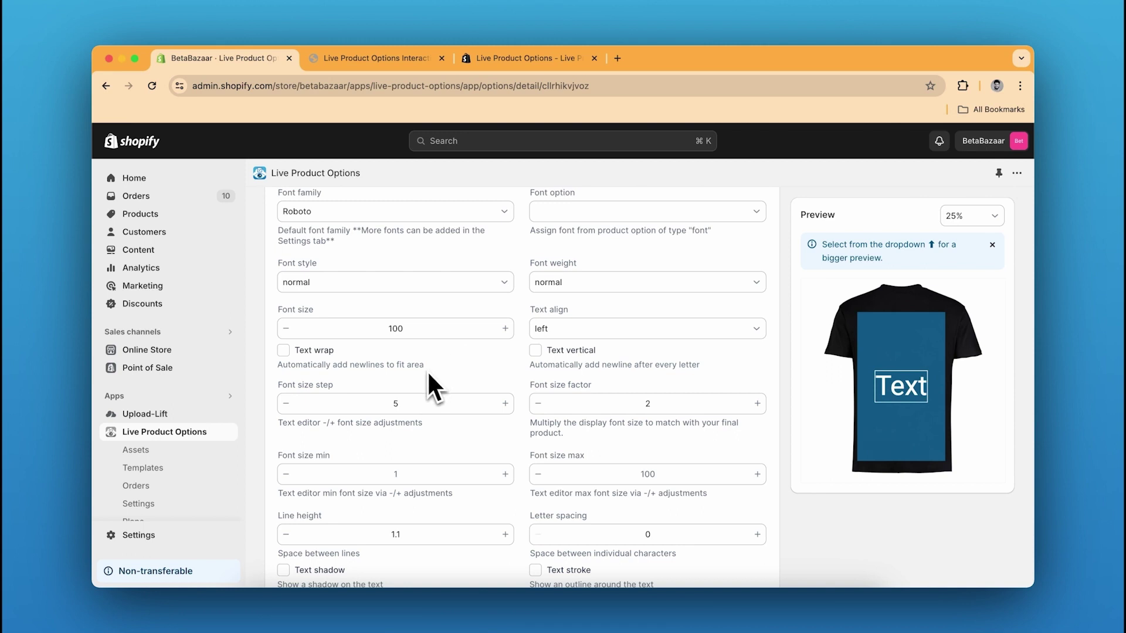
{"action": "scroll", "coordinate": [428, 375], "scroll_direction": "down", "scroll_amount": 2}
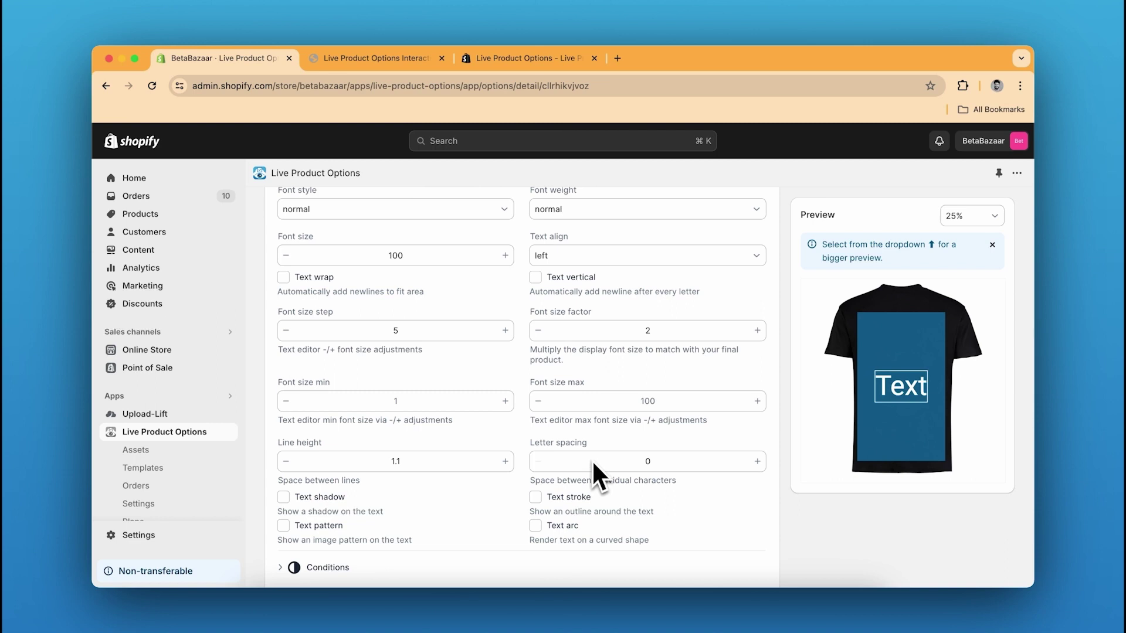
{"action": "scroll", "coordinate": [593, 463], "scroll_direction": "down", "scroll_amount": 3}
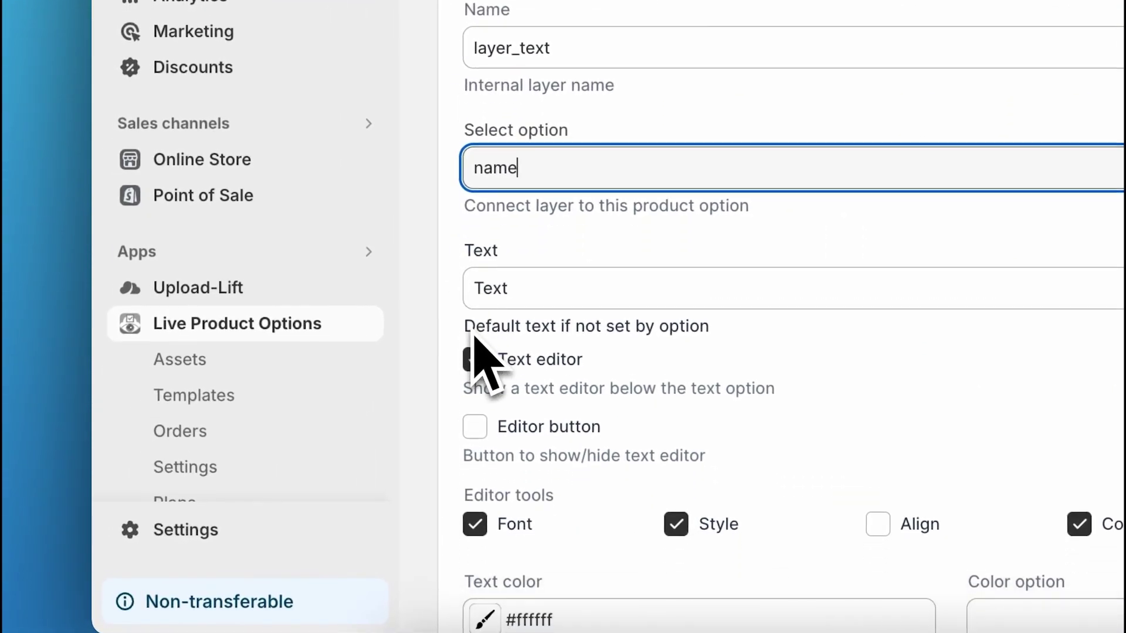
{"action": "scroll", "coordinate": [475, 339], "scroll_direction": "down", "scroll_amount": 10}
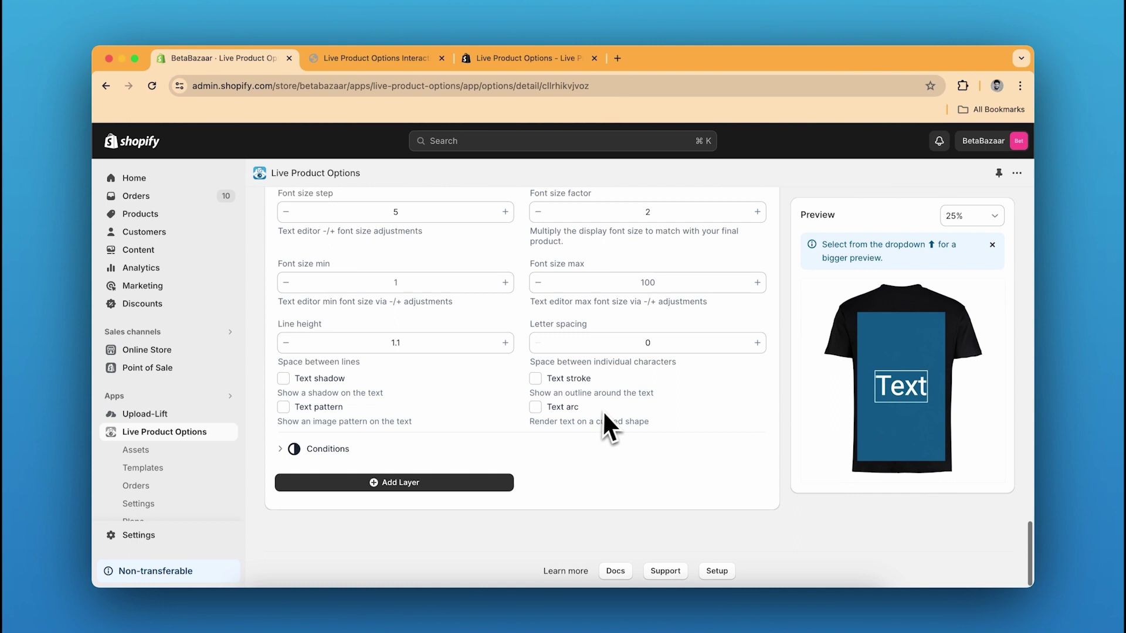
{"action": "scroll", "coordinate": [604, 410], "scroll_direction": "up", "scroll_amount": 5}
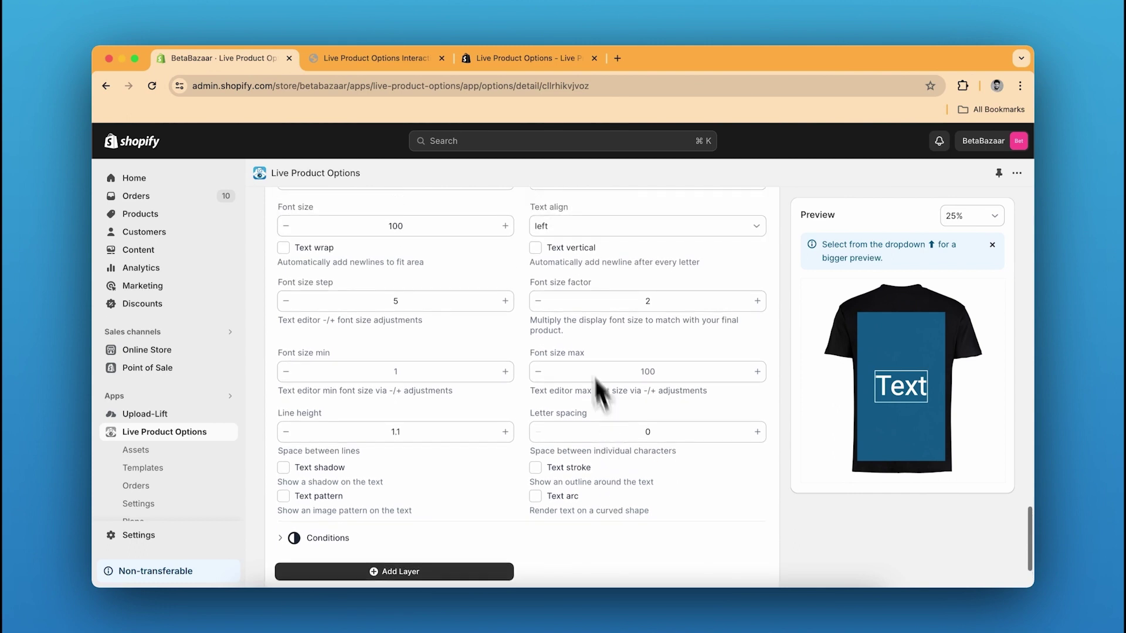
{"action": "scroll", "coordinate": [553, 352], "scroll_direction": "up", "scroll_amount": 3}
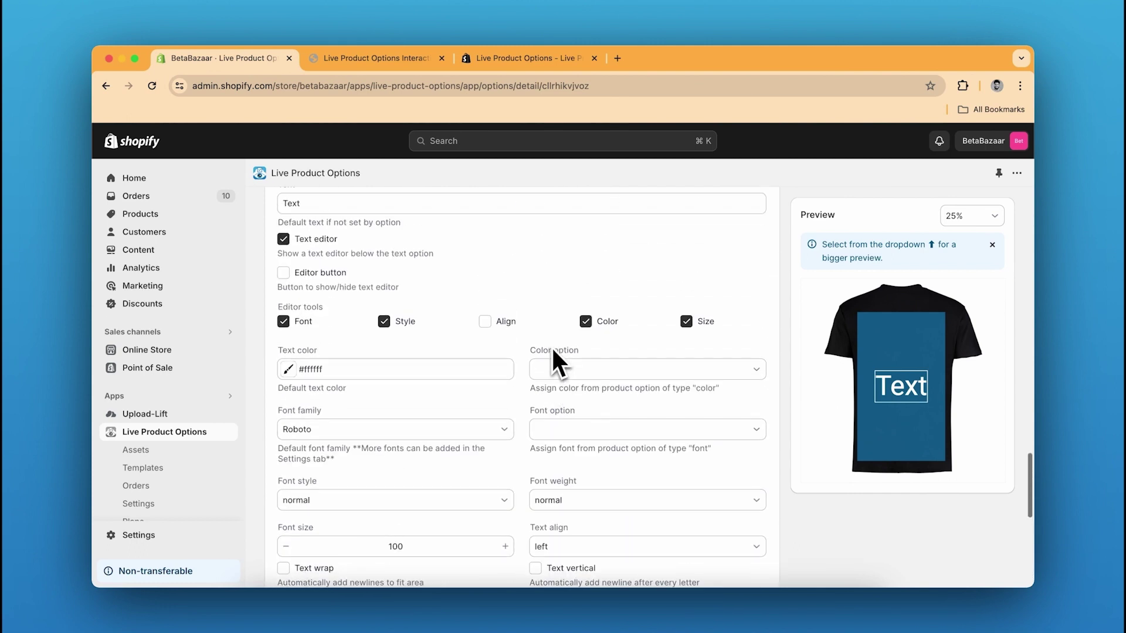
{"action": "scroll", "coordinate": [354, 319], "scroll_direction": "up", "scroll_amount": 3}
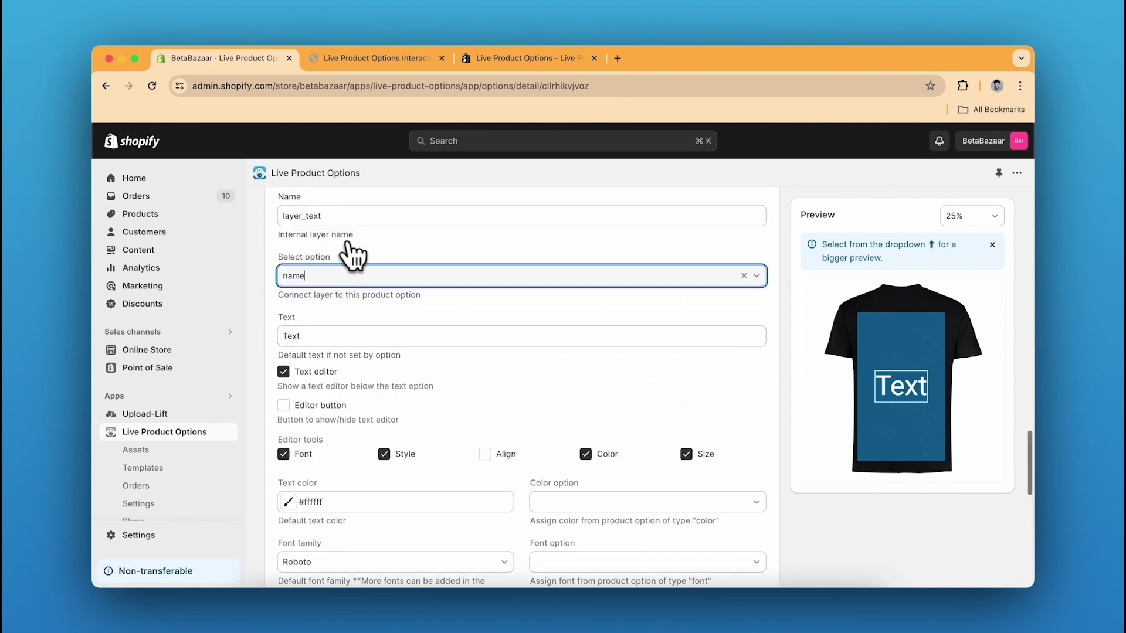
{"action": "scroll", "coordinate": [340, 254], "scroll_direction": "up", "scroll_amount": 2}
- Stretch the text layer's box upward to height 1097, then view the storefront shirt with Glitch
{"action": "left_click", "coordinate": [354, 263]}
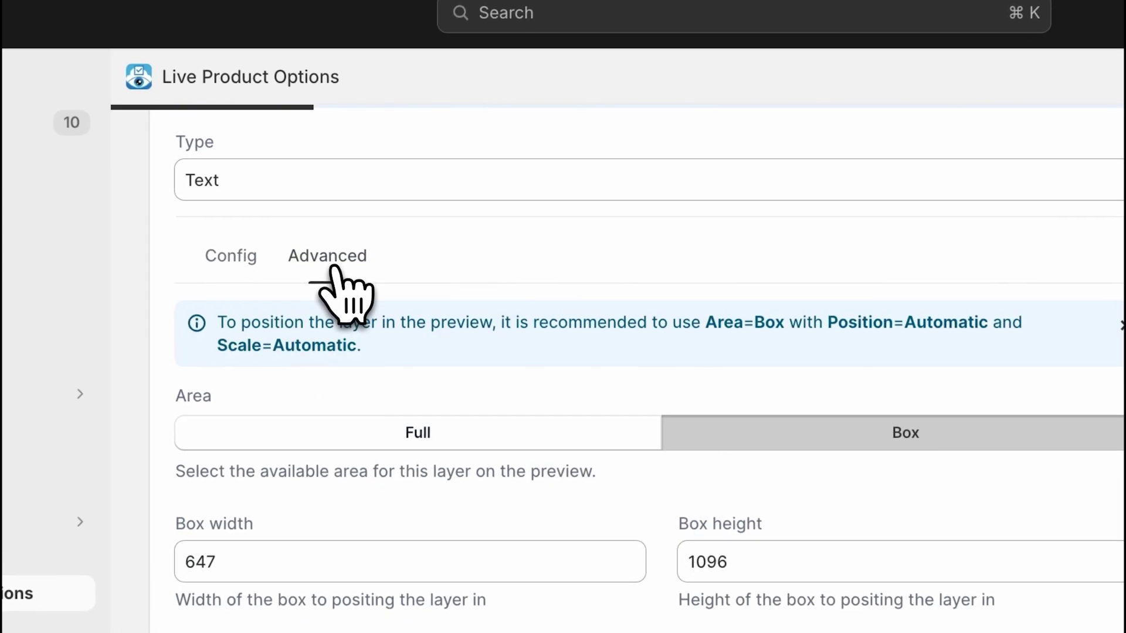
{"action": "scroll", "coordinate": [337, 273], "scroll_direction": "down", "scroll_amount": 1}
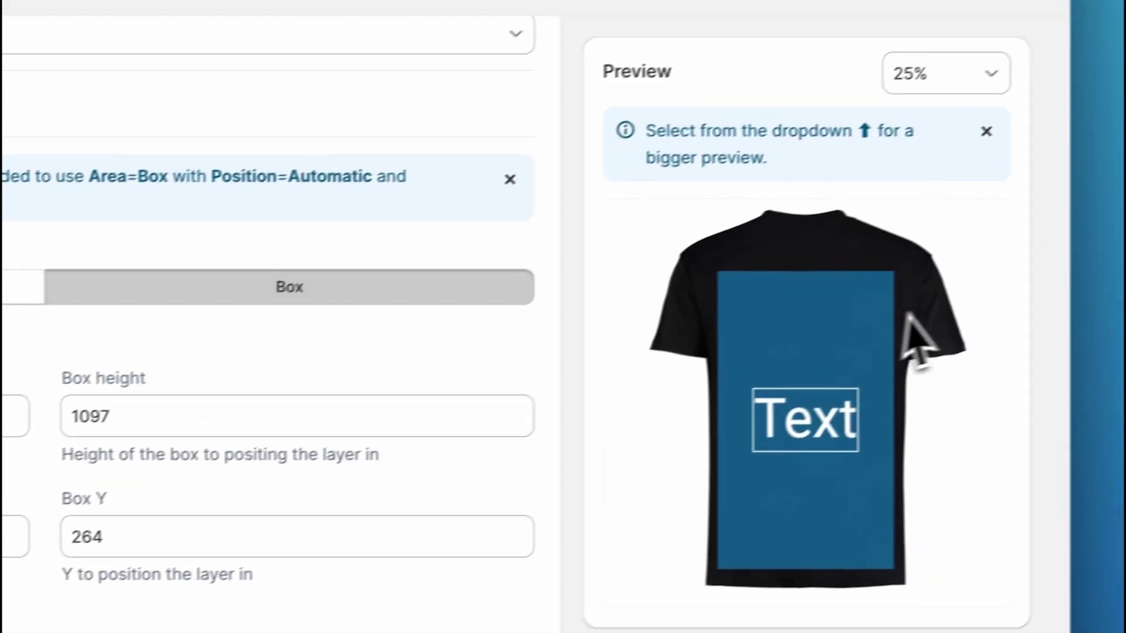
{"action": "left_click", "coordinate": [825, 271]}
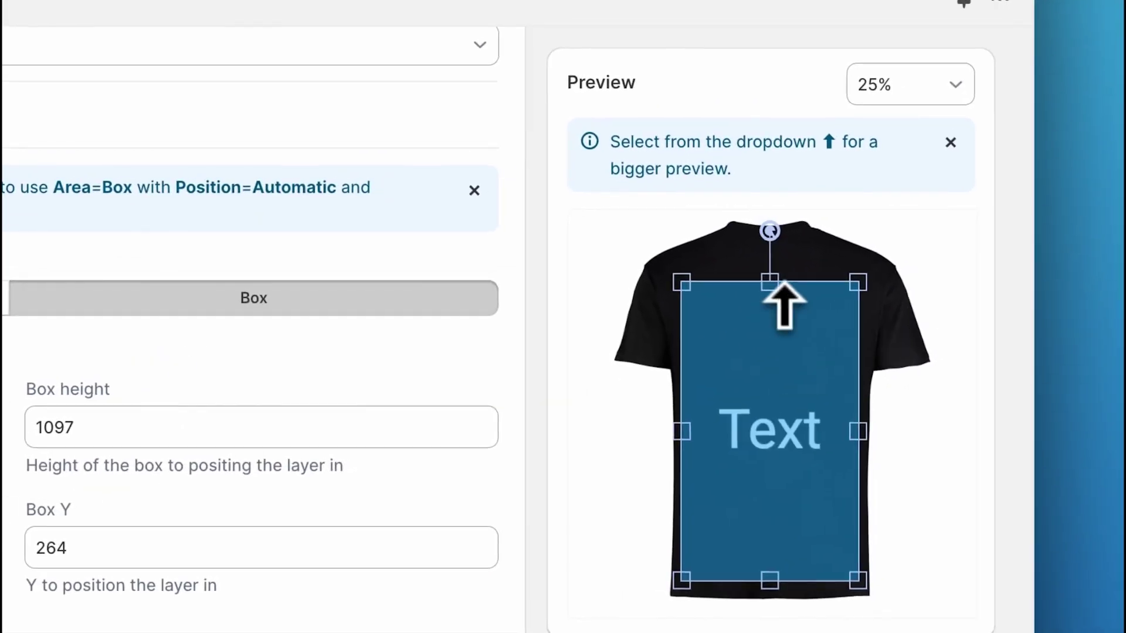
{"action": "left_click_drag", "start_coordinate": [772, 281], "coordinate": [775, 225]}
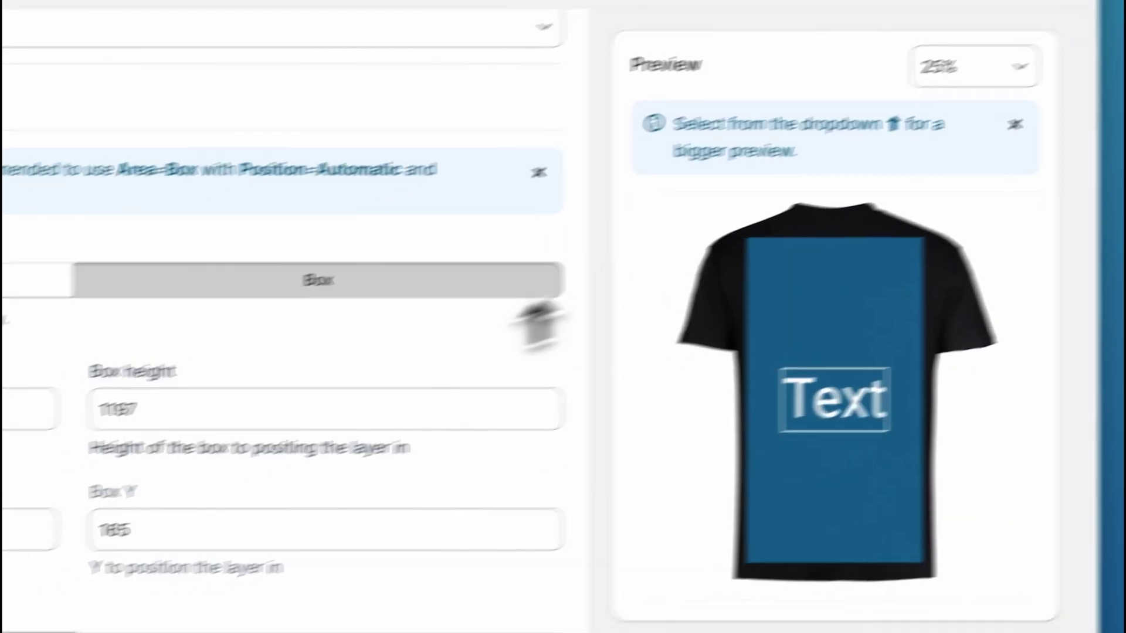
{"action": "scroll", "coordinate": [332, 391], "scroll_direction": "down", "scroll_amount": 12}
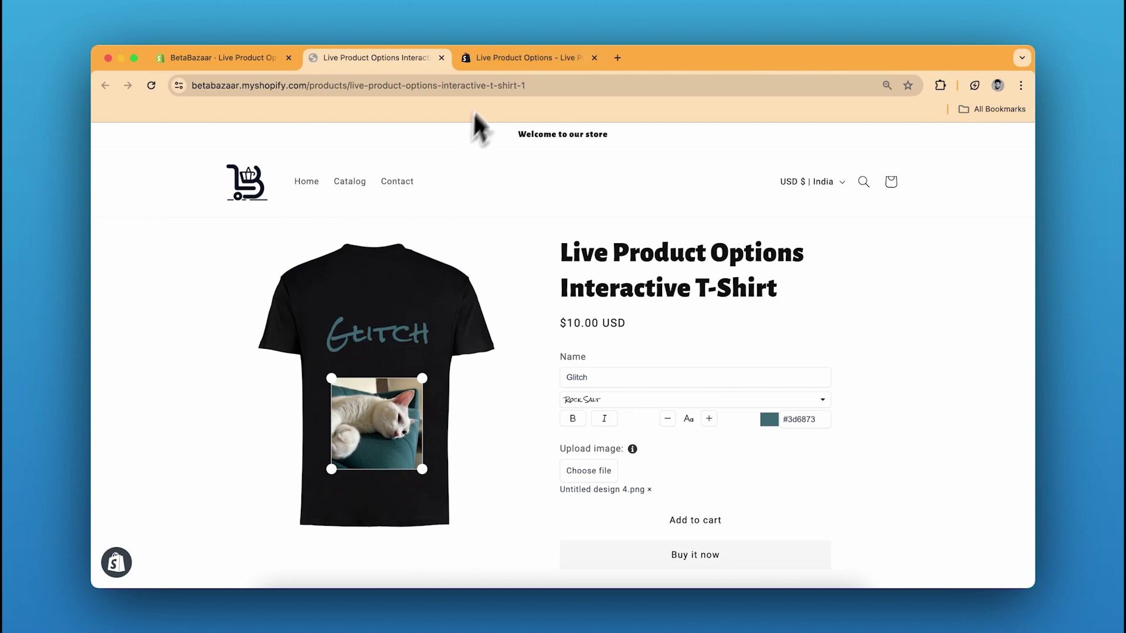
{"action": "left_click", "coordinate": [500, 59]}
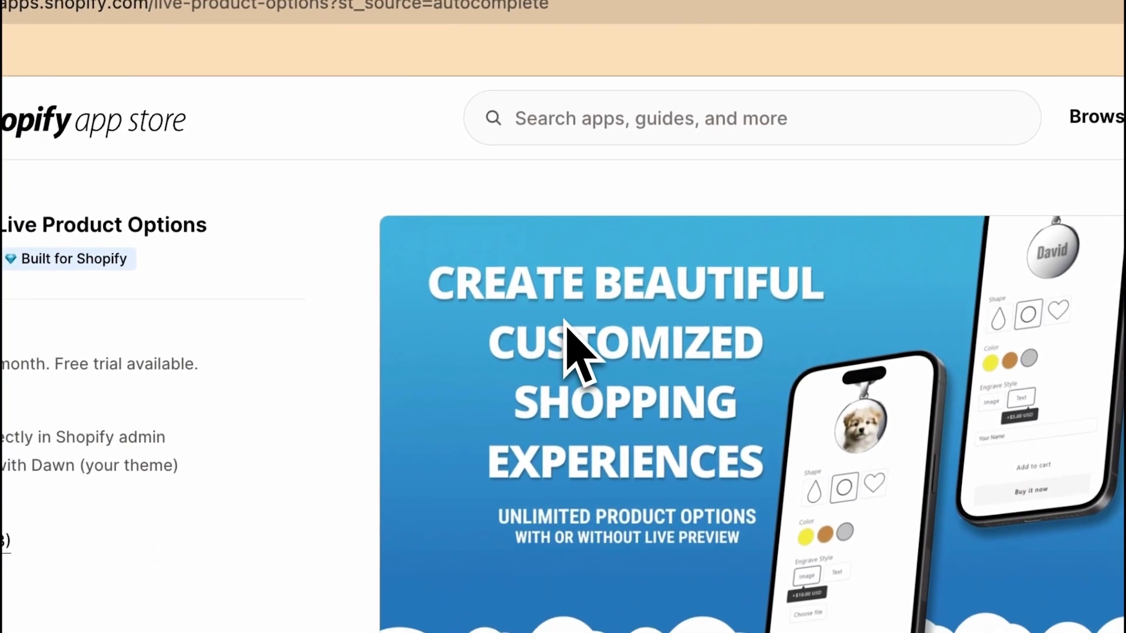